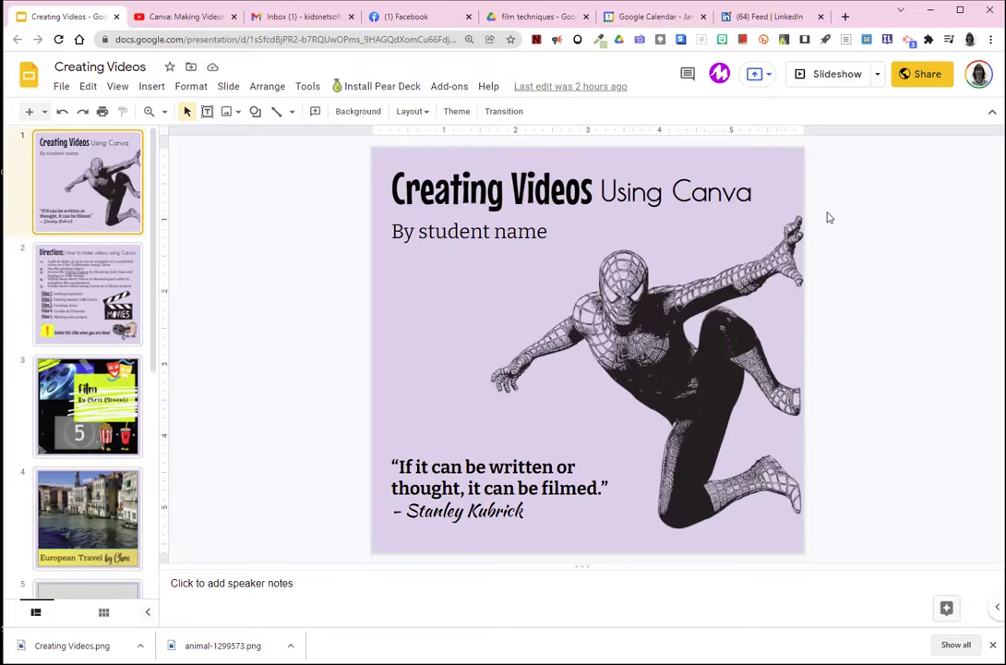
- Follow the Canva Classes link on the Directions slide to the Canva Template document
left_click(93, 272)
left_click(542, 261)
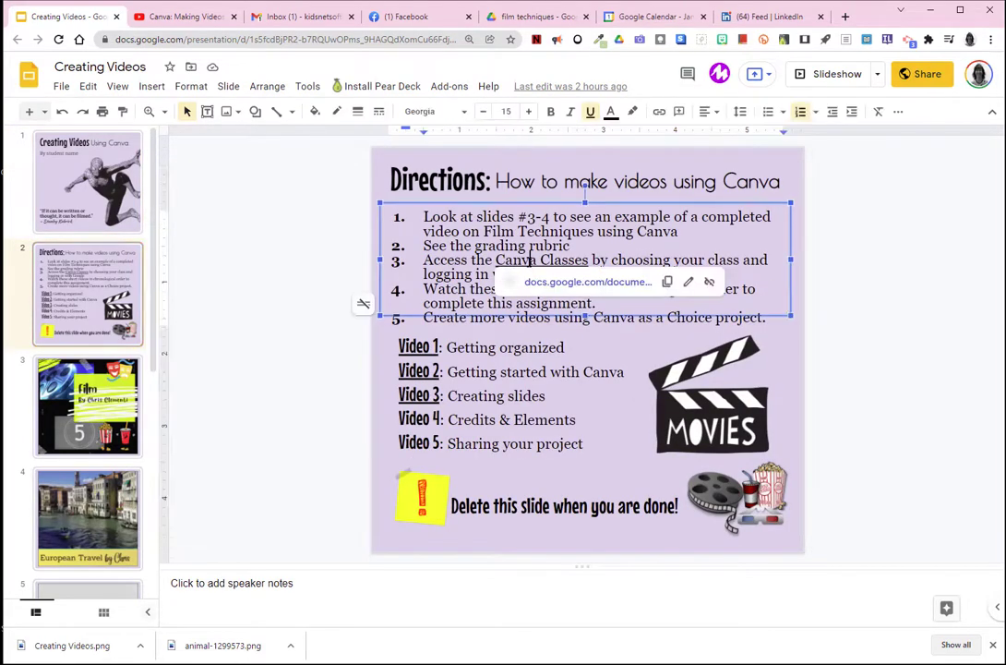
left_click(537, 283)
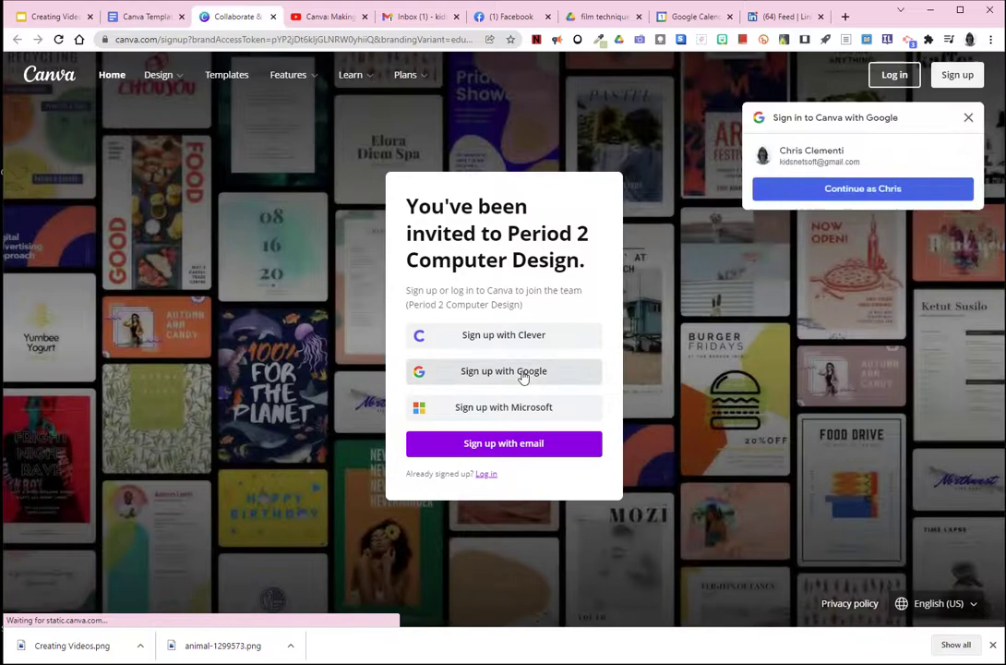
- Sign up for the Period 2 Computer Design class with your Google account
left_click(524, 373)
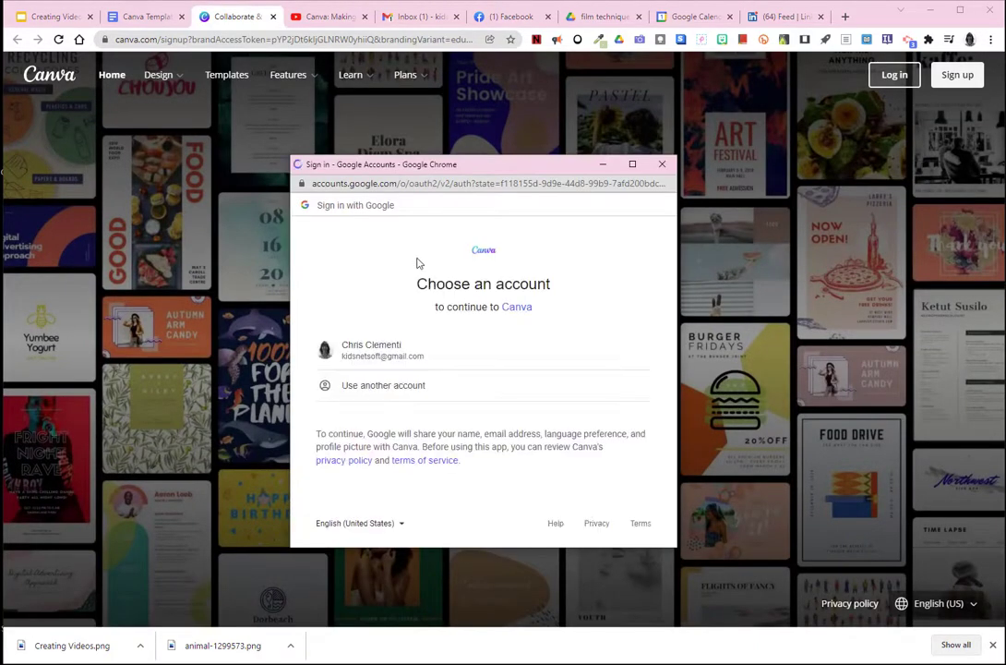
left_click(390, 357)
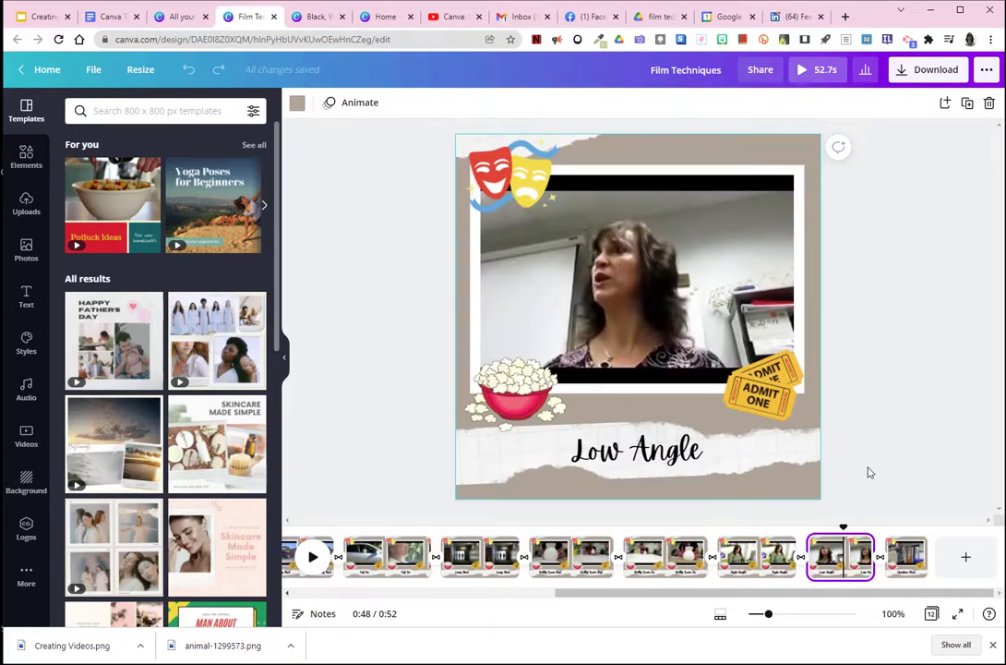
- Add a blank page after Creative Shot, then view the Black, White and Yellow design
left_click(900, 555)
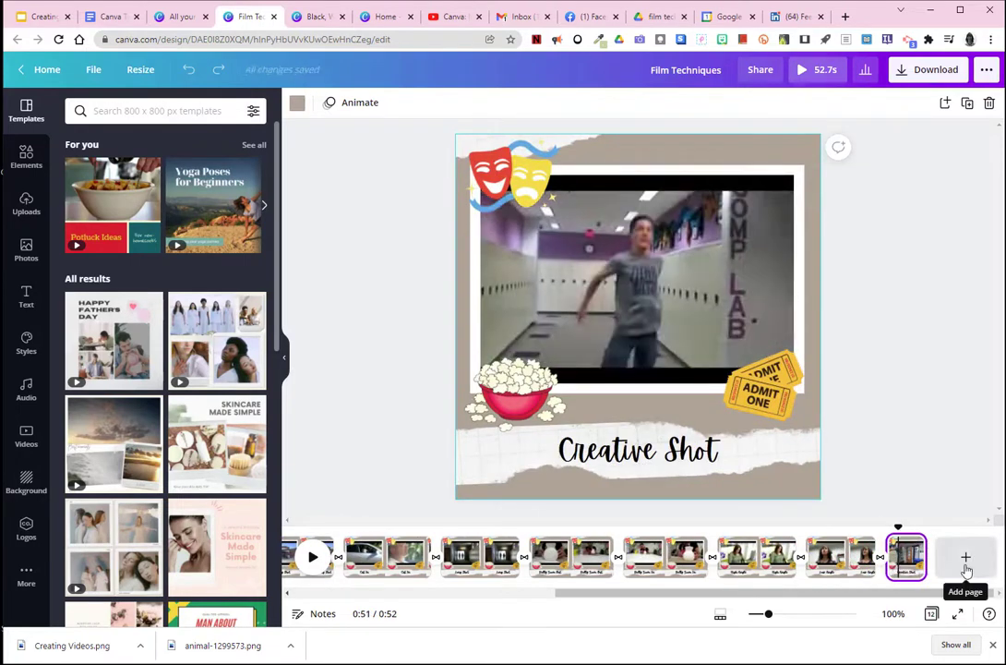
left_click(965, 558)
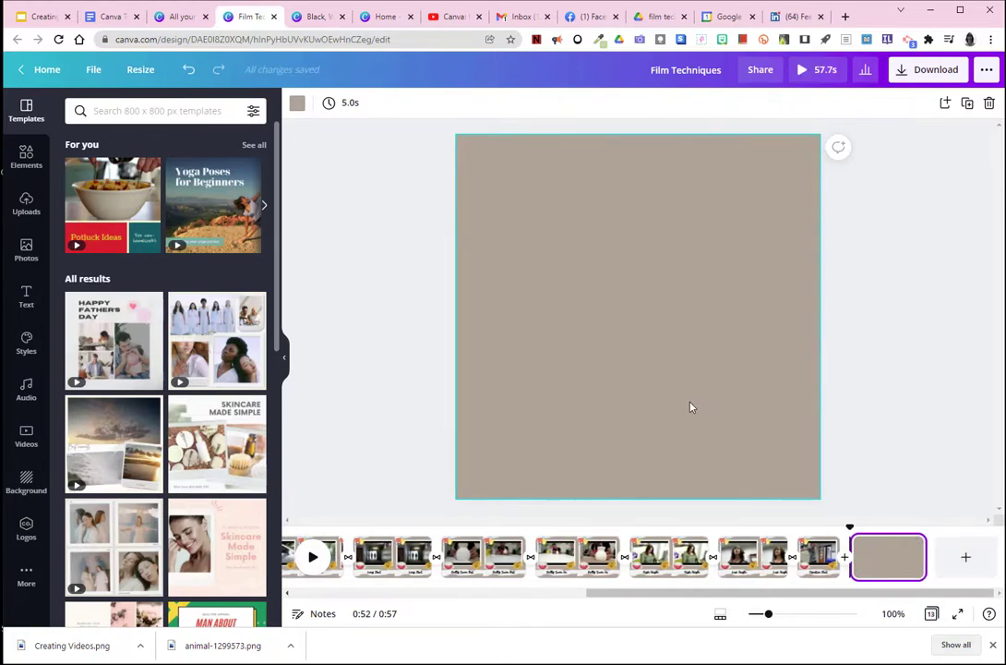
left_click(325, 16)
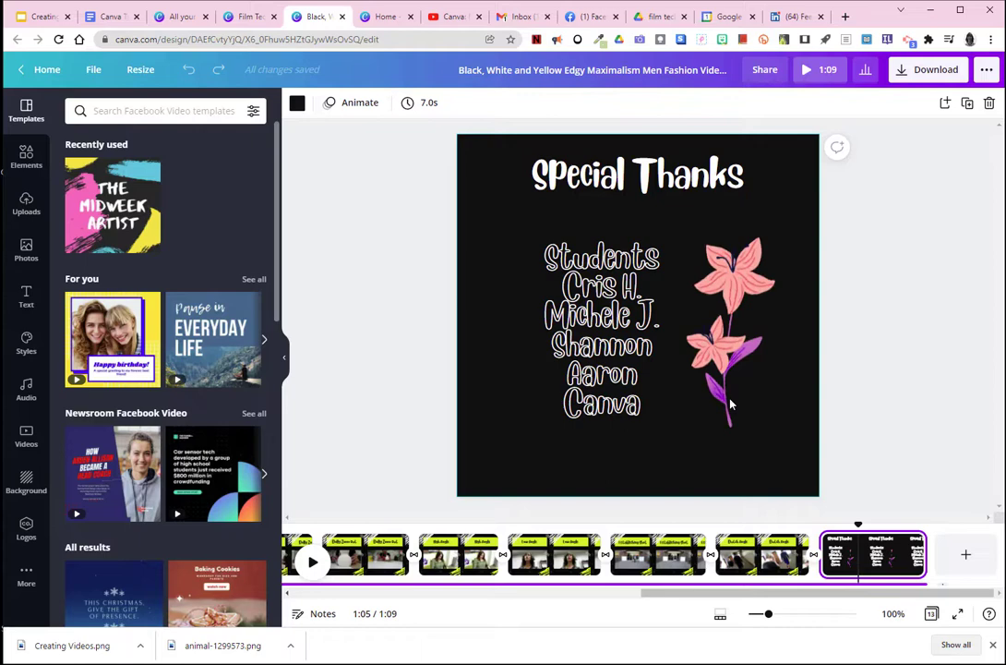
- Add a 'Special Thanks' heading near the top of the new page
key("ctrl+shift+Tab")
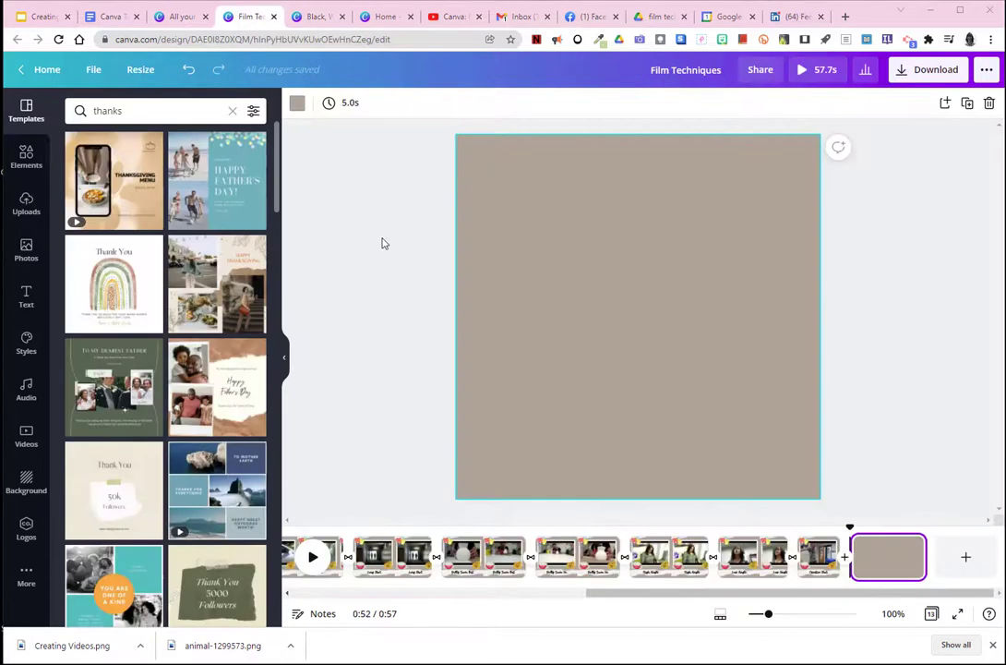
left_click(24, 295)
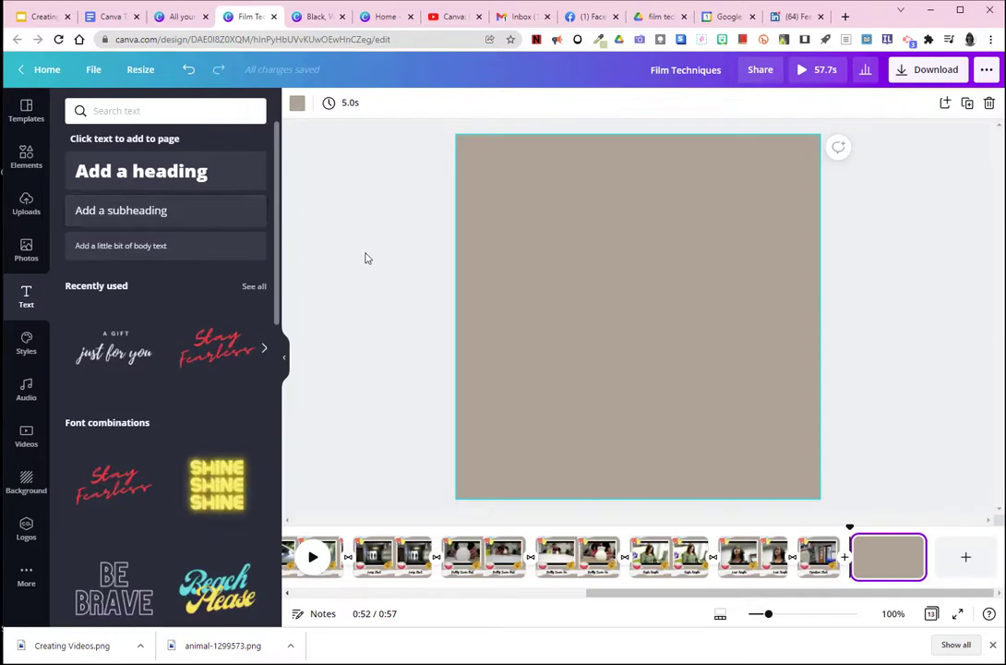
left_click(141, 170)
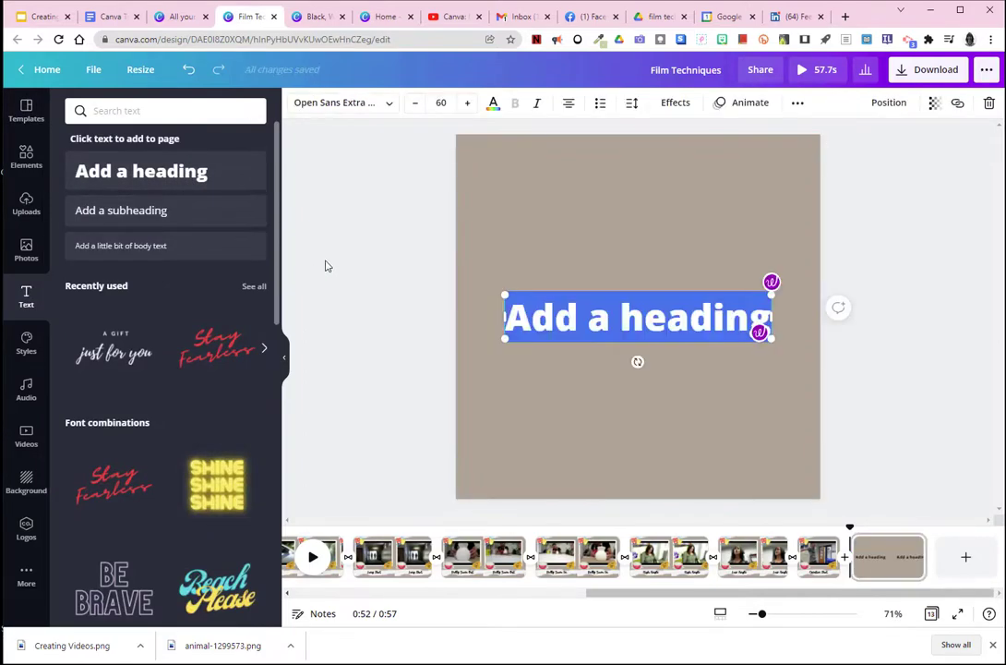
type("Special Thanks")
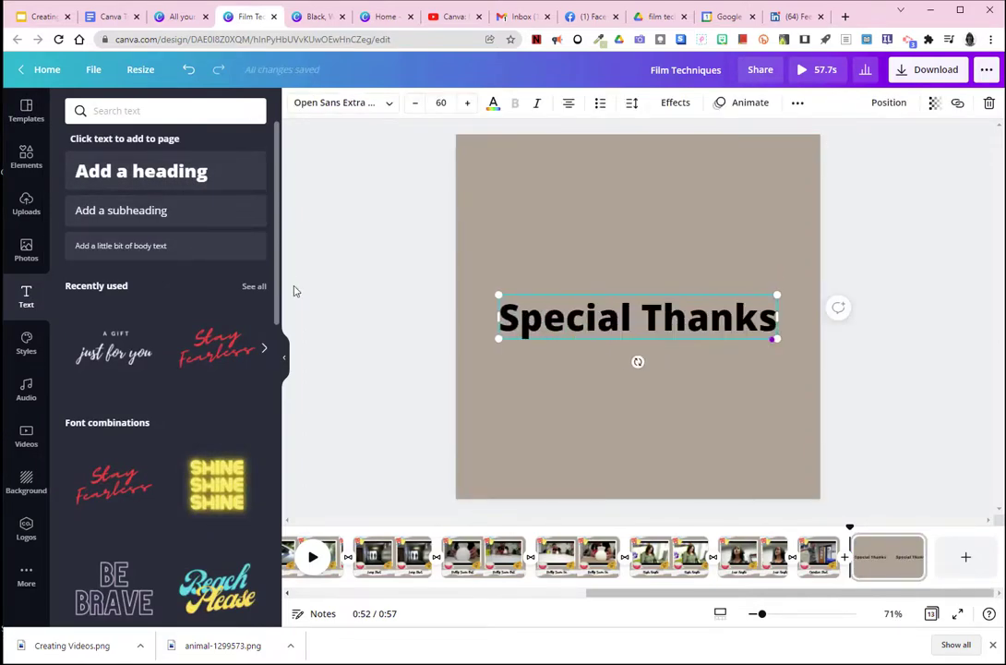
left_click(514, 419)
left_click_drag(611, 327, 617, 181)
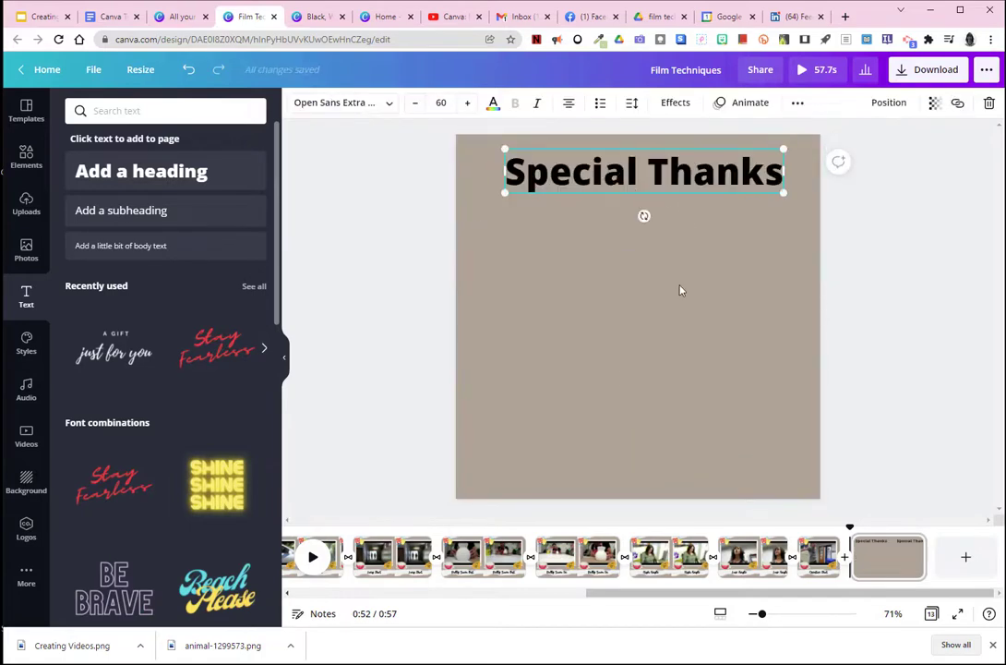
left_click(590, 316)
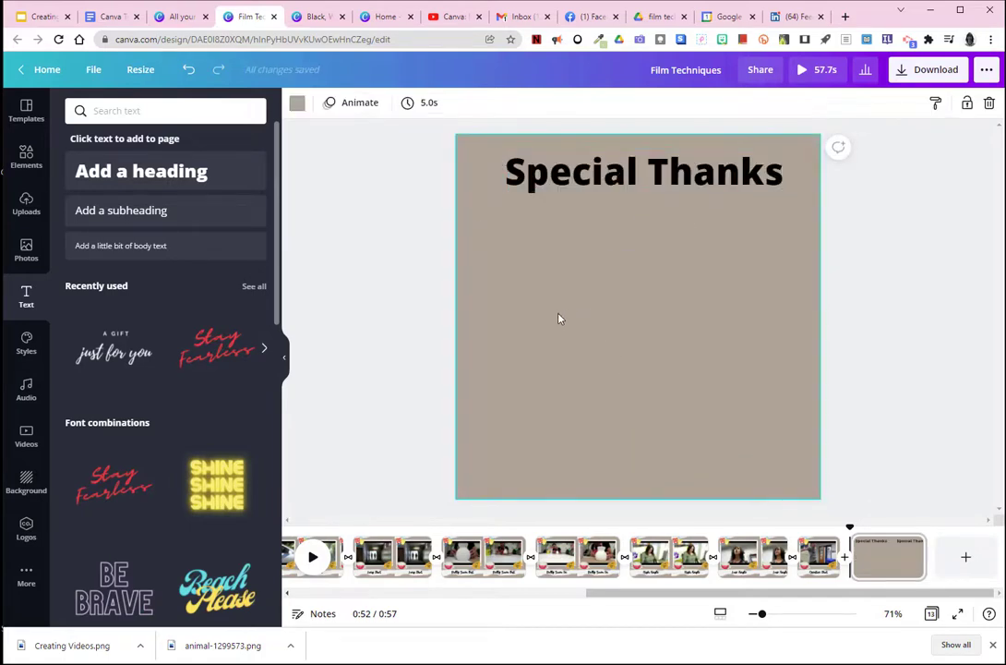
- Paste the list of names as a subheading under the heading and enlarge it
left_click(148, 213)
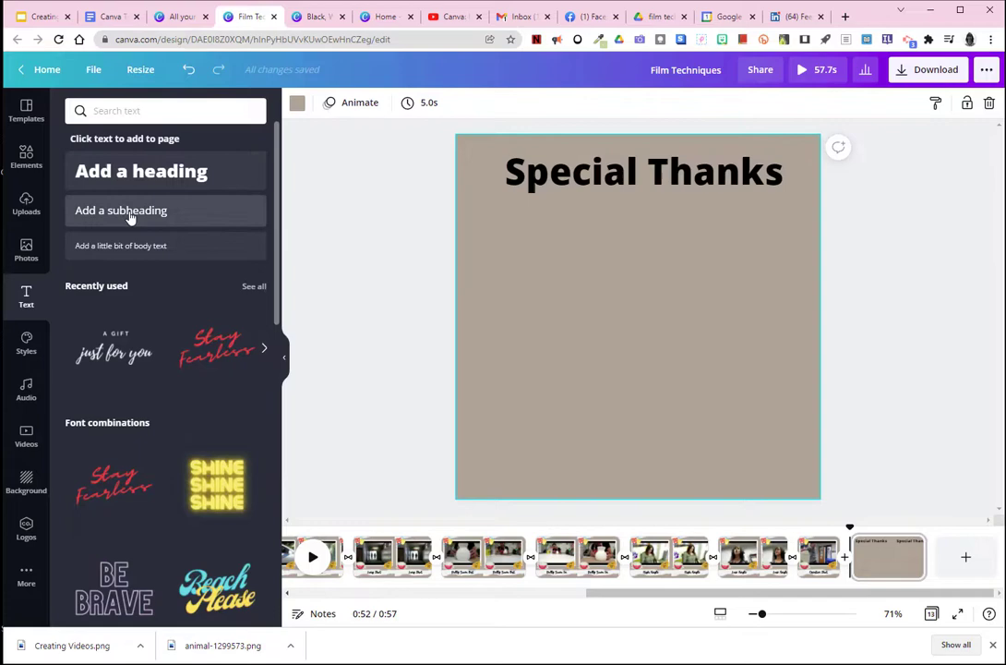
left_click(647, 317)
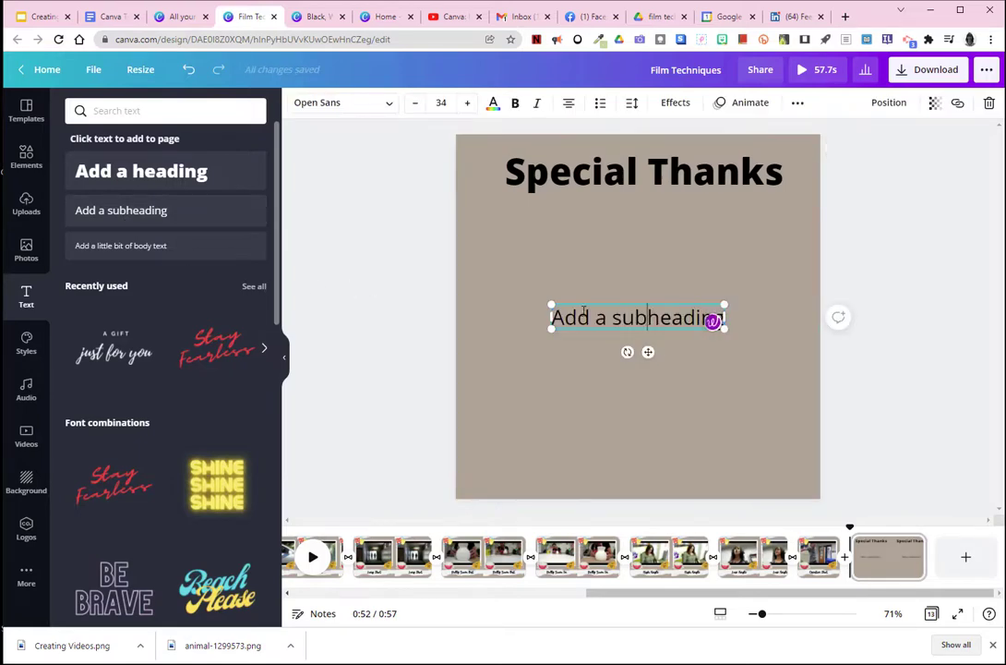
left_click_drag(553, 317, 766, 322)
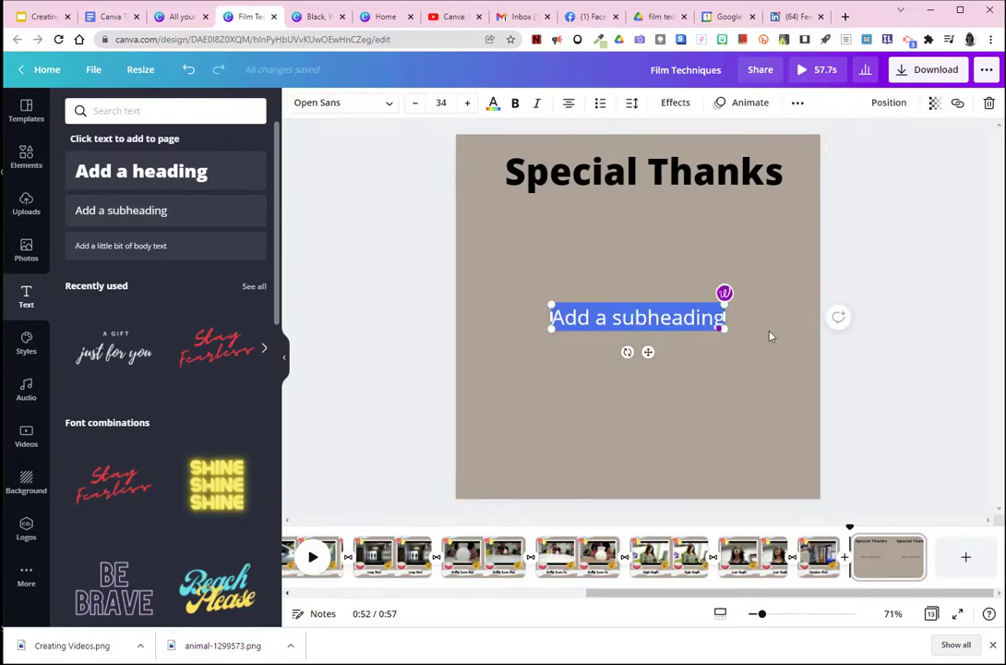
type("Students Michelle Shannon Aaron Cris Canva")
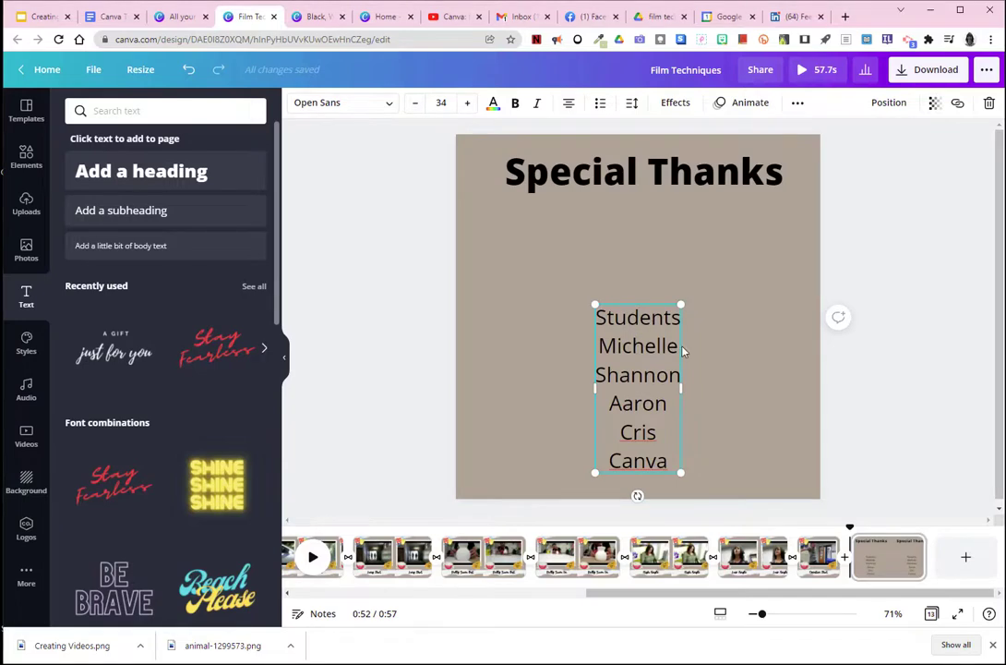
left_click_drag(635, 386, 647, 268)
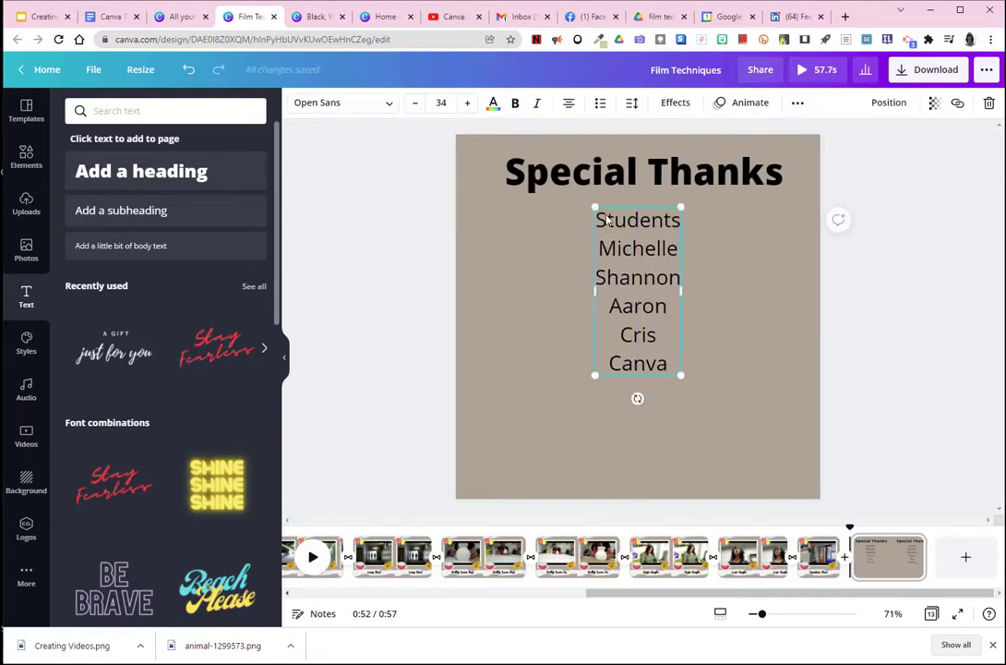
left_click(467, 103)
left_click(467, 104)
left_click(467, 103)
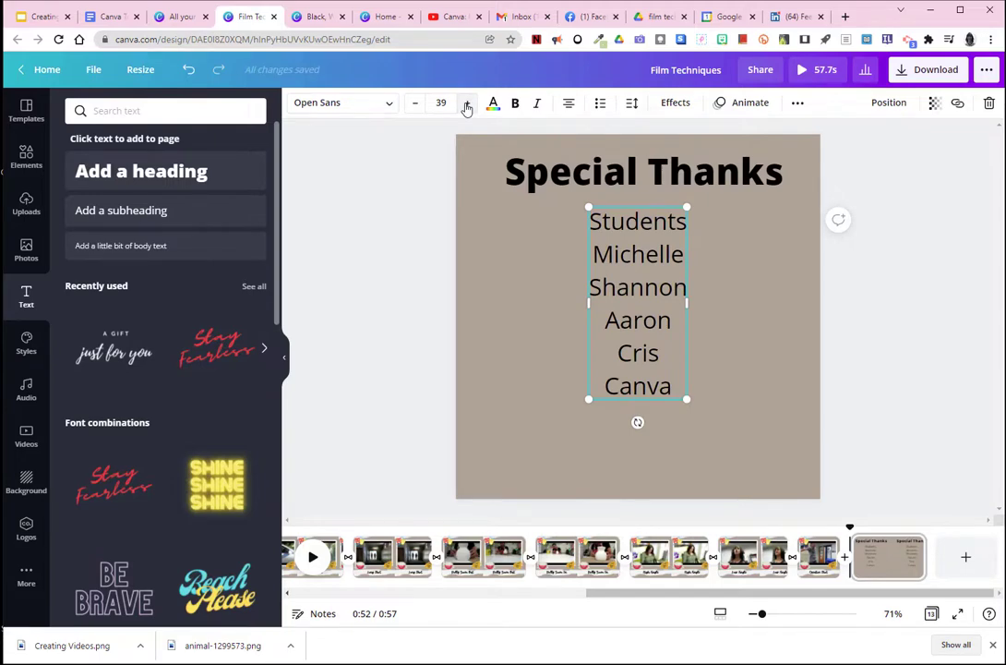
- Set the Special Thanks heading font to Apricots, enlarge it, then view the reference design
left_click(702, 177)
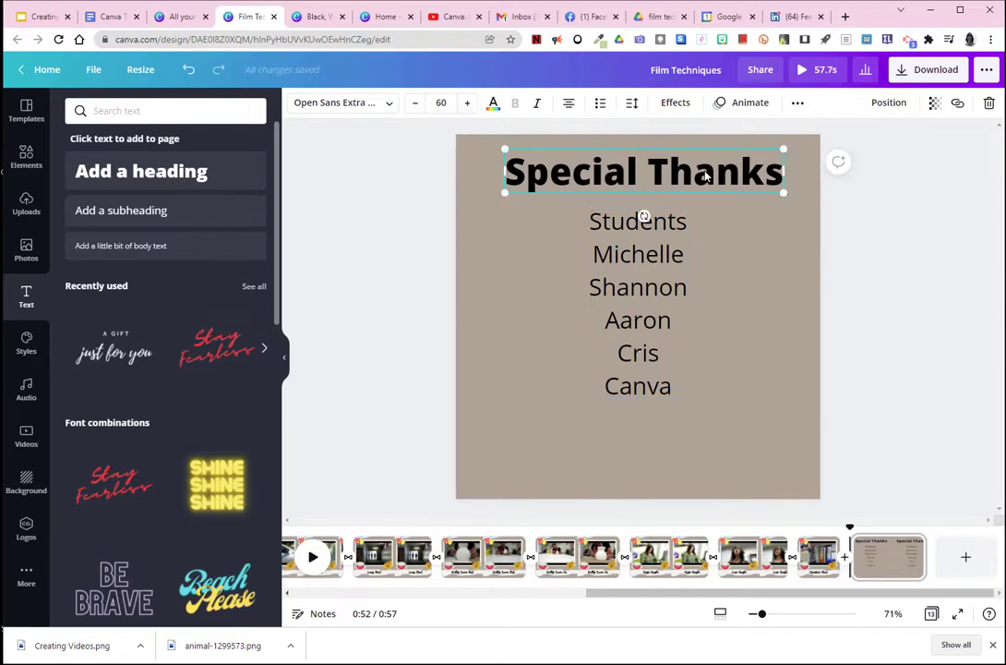
left_click(351, 105)
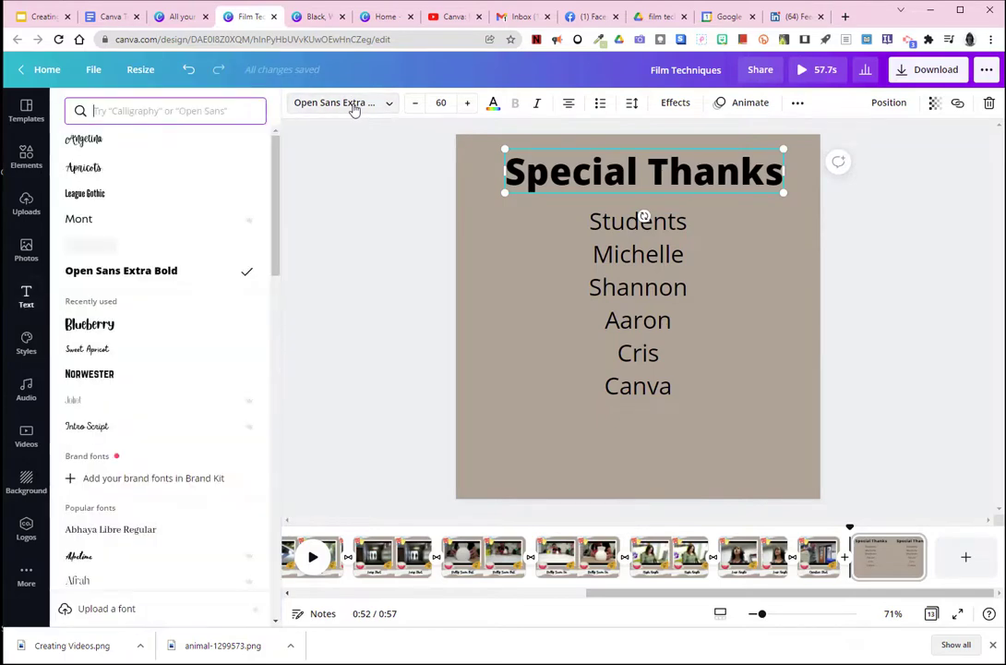
left_click(104, 167)
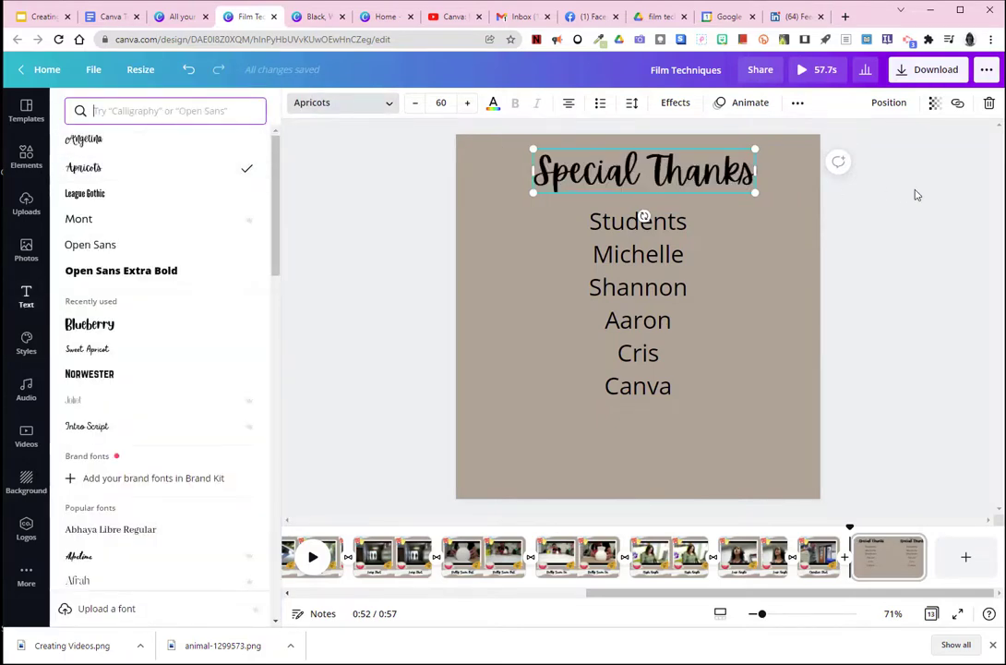
double_click(467, 107)
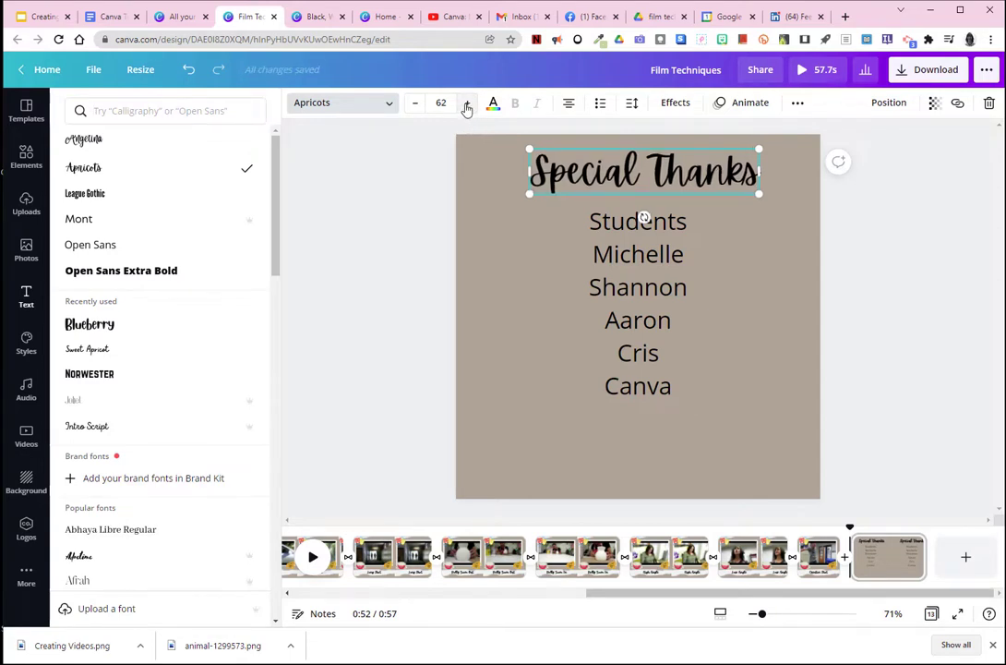
left_click(443, 102)
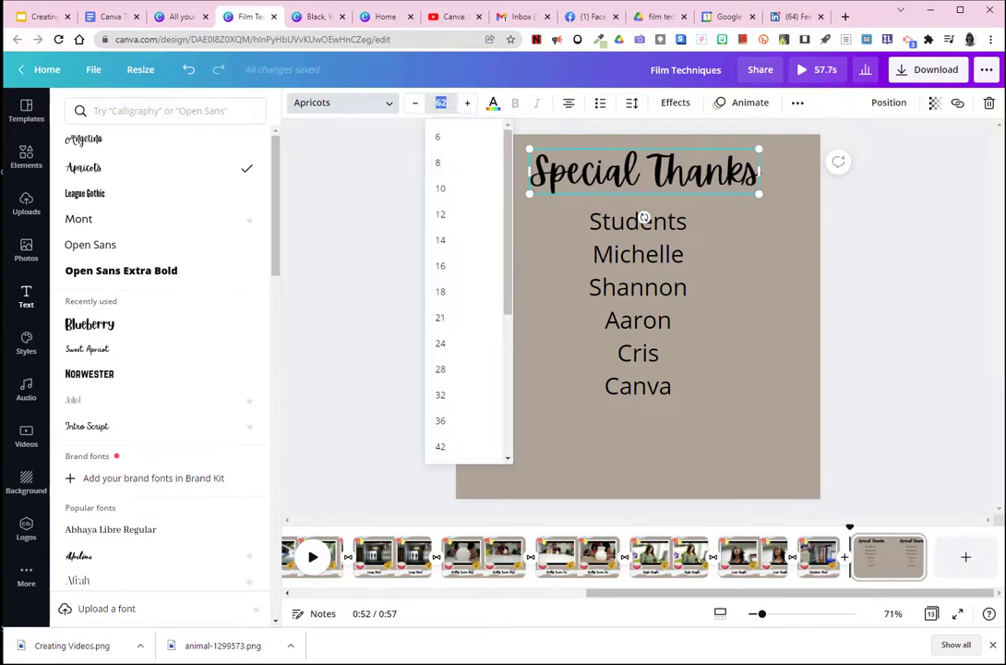
left_click(643, 222)
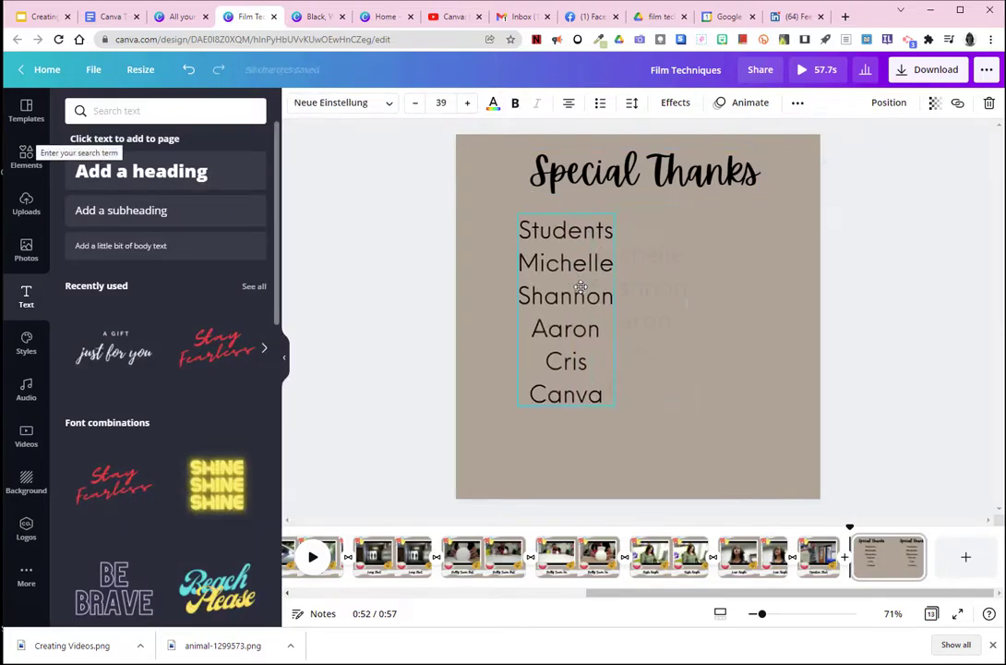
left_click(314, 16)
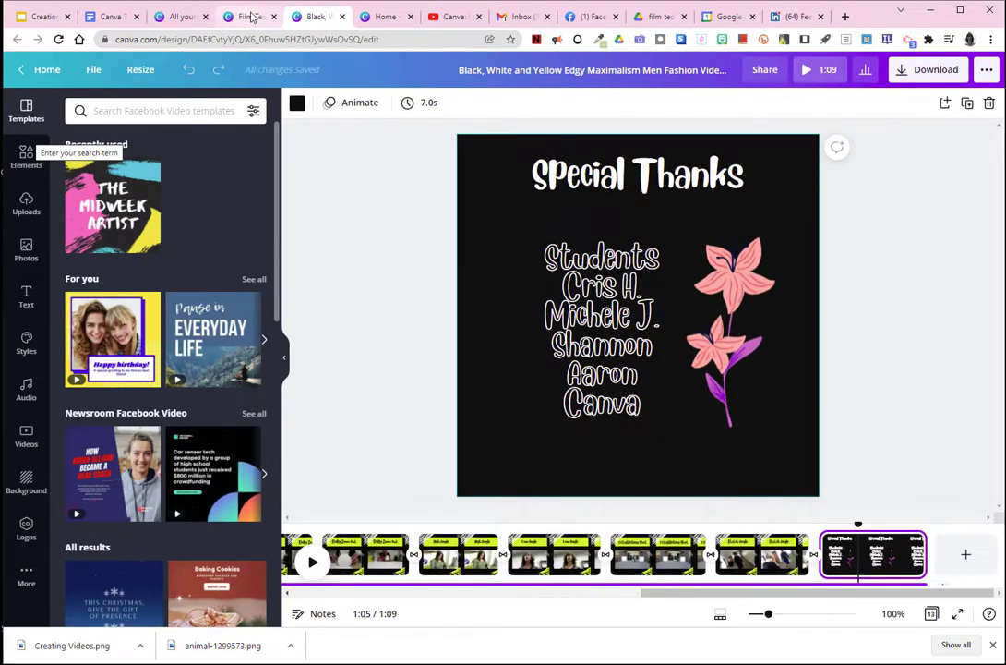
- Search the Elements library for flower graphics in the Film Techniques design
left_click(378, 18)
left_click(254, 17)
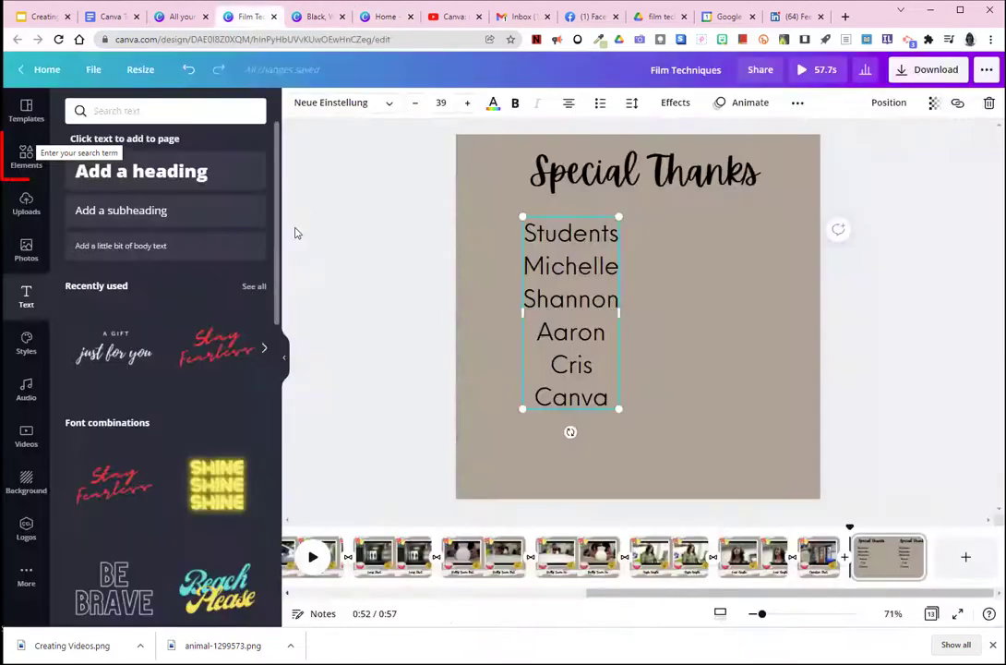
left_click(27, 157)
left_click(134, 110)
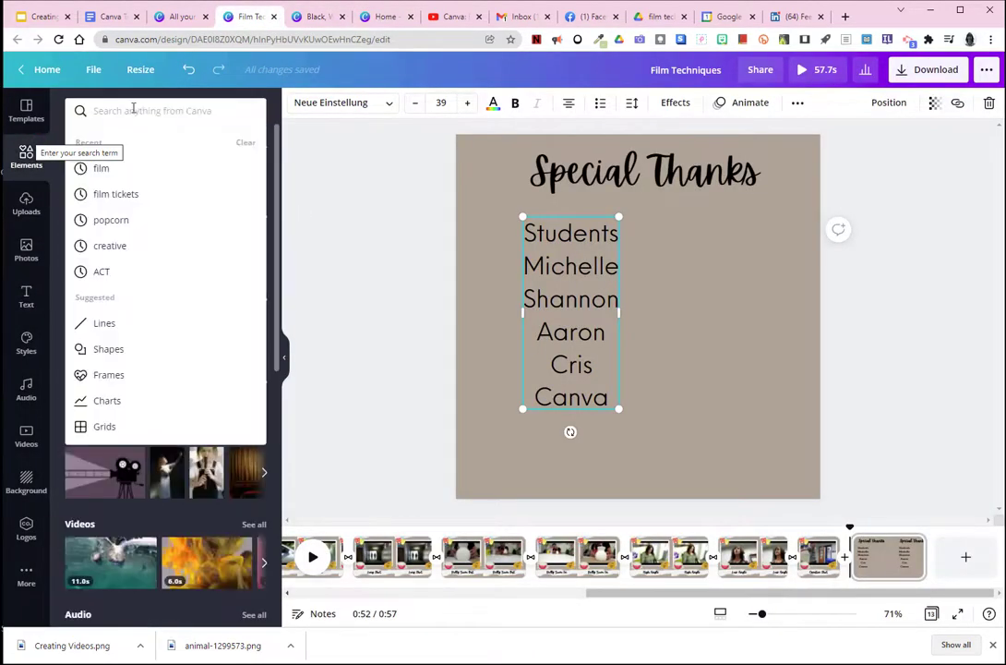
type("flowers")
key("Return")
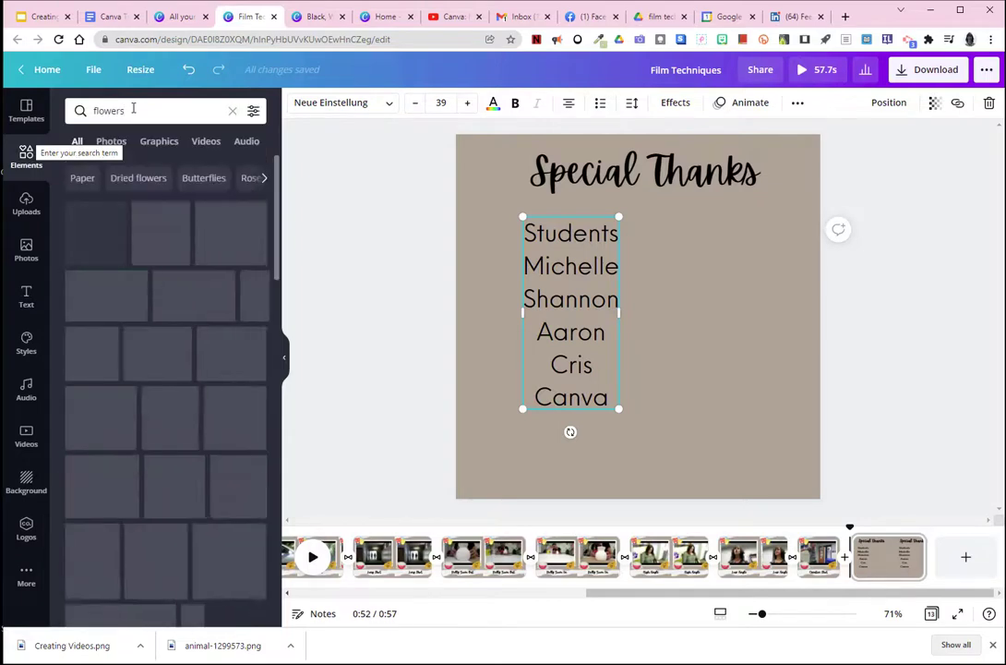
scroll(232, 231, "down", 3)
scroll(268, 277, "down", 2)
scroll(270, 314, "down", 1)
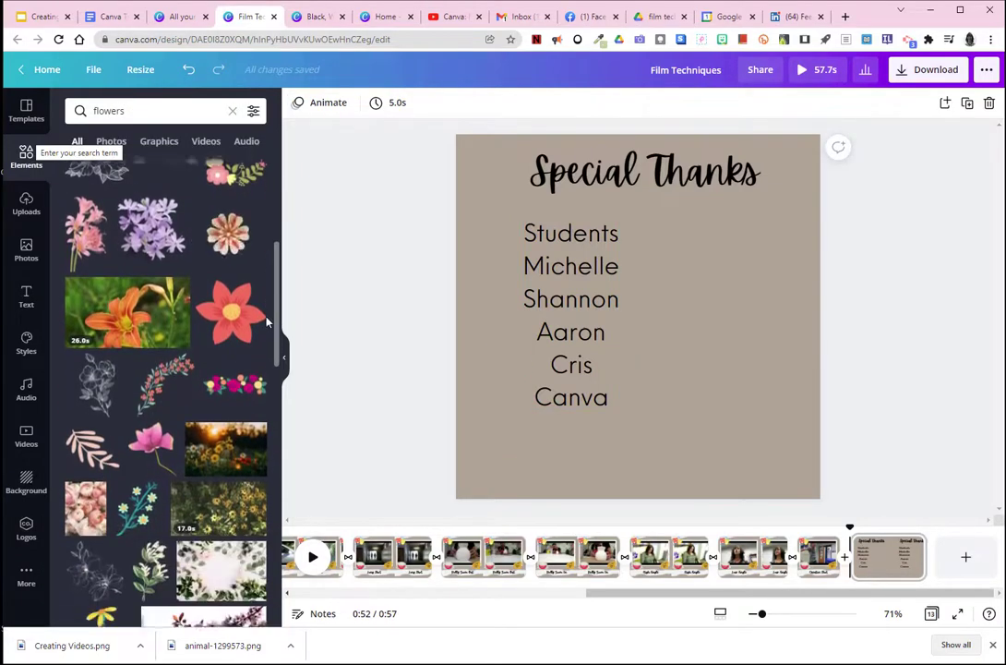
scroll(268, 350, "down", 1)
scroll(266, 387, "down", 2)
scroll(267, 388, "down", 2)
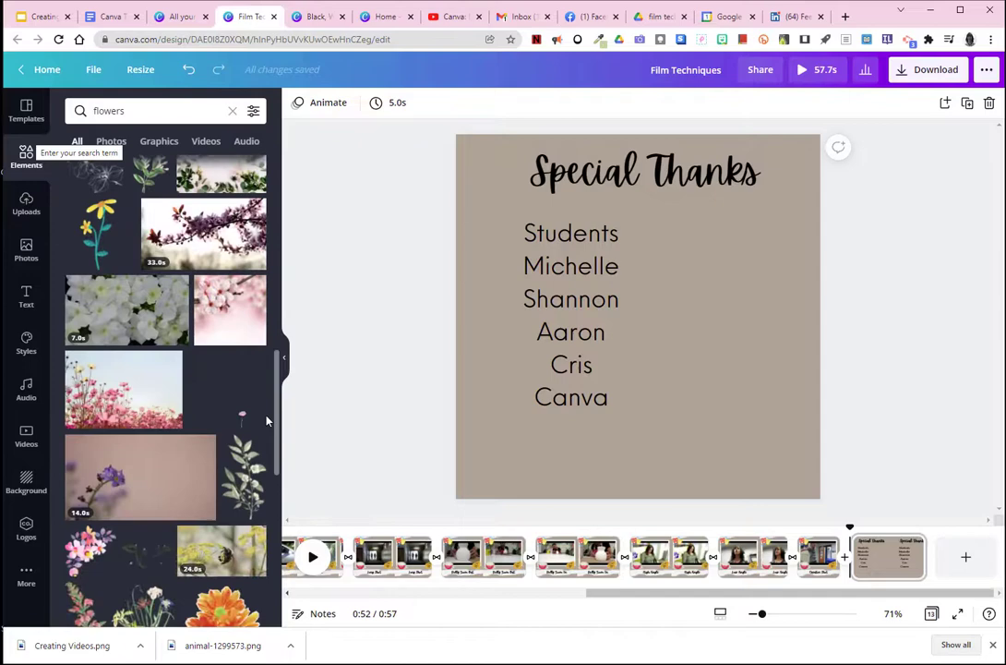
- Try a pink cosmos flower at the slide's lower right, then delete it
left_click(243, 372)
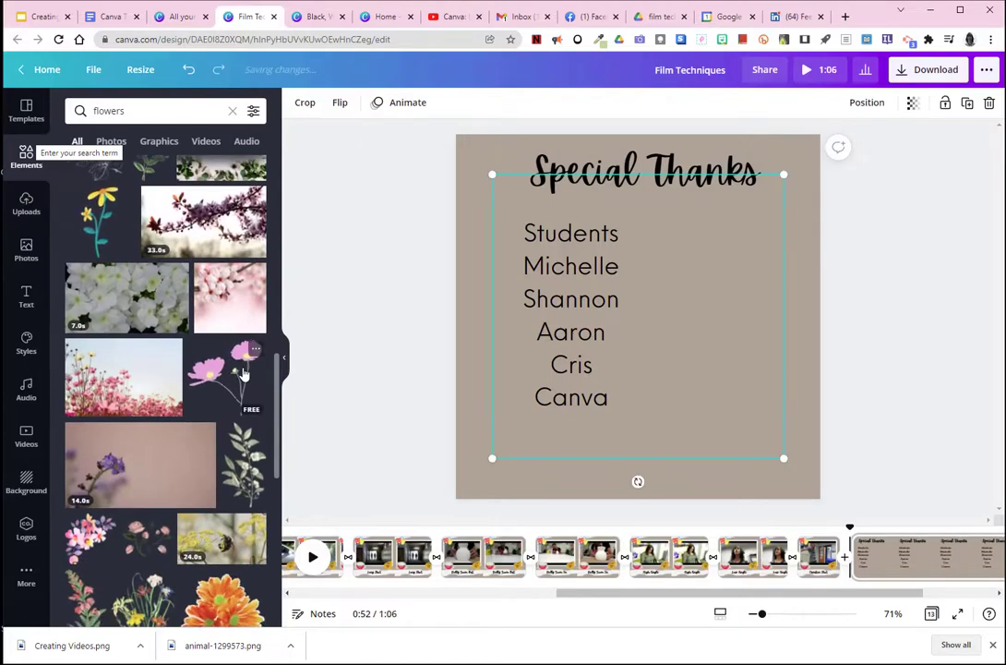
left_click_drag(697, 232, 719, 256)
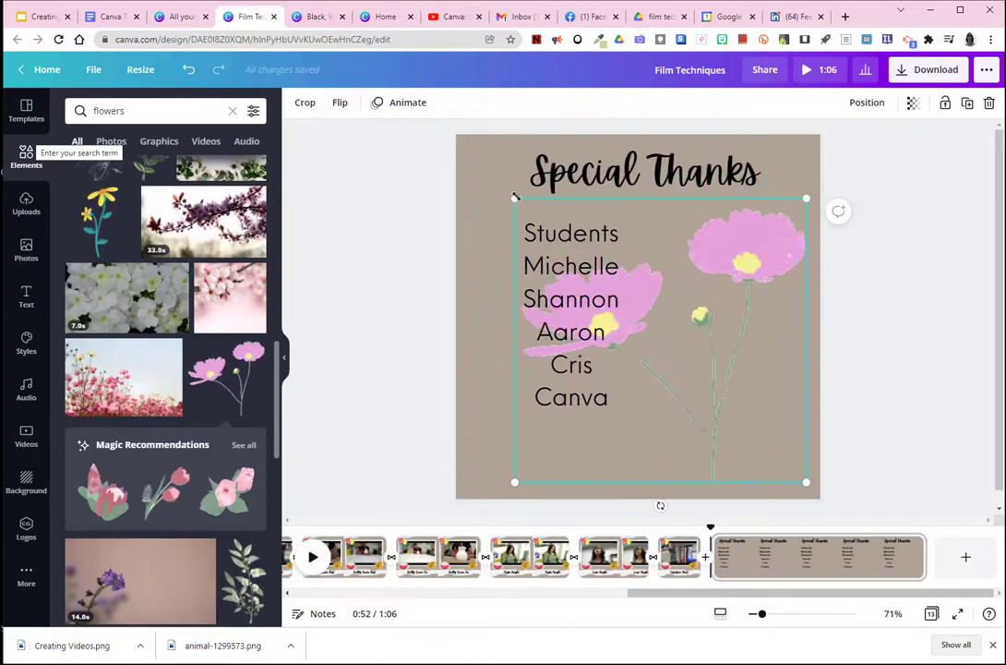
left_click_drag(514, 198, 607, 289)
left_click_drag(711, 398, 713, 338)
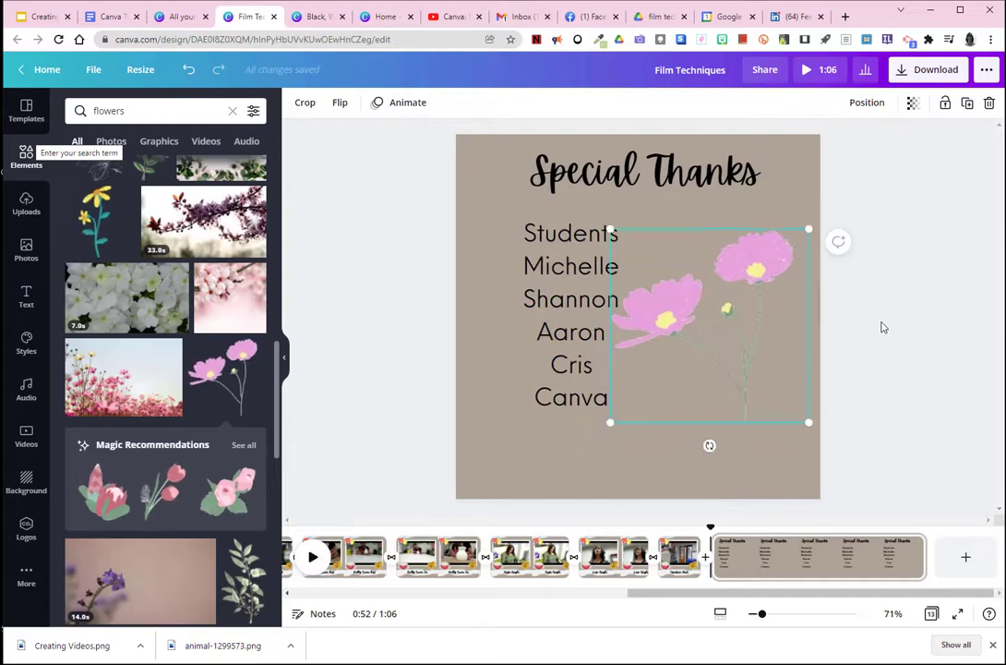
key("Delete")
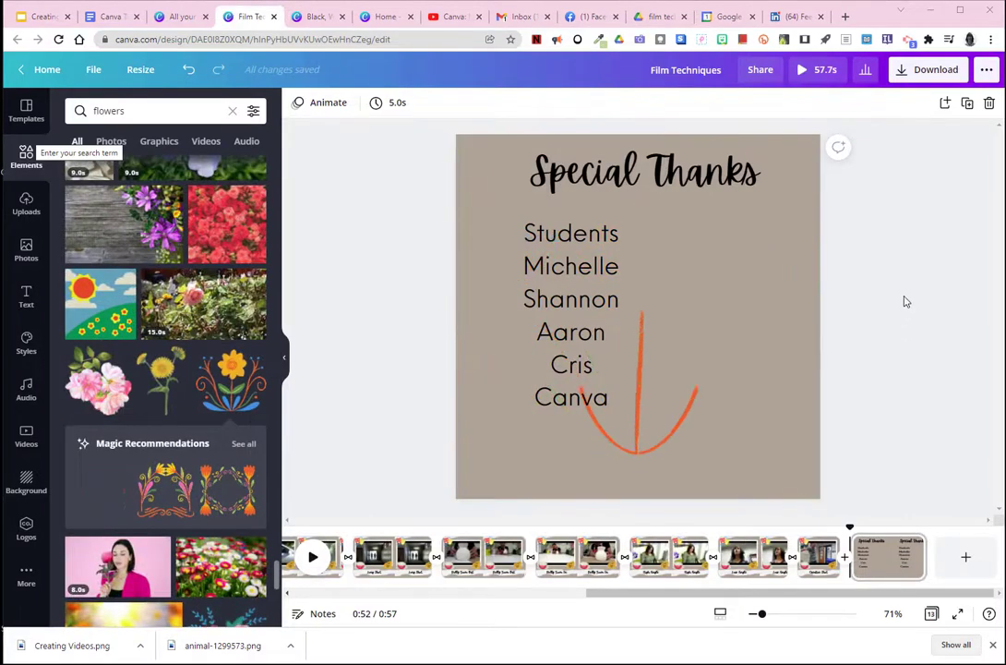
- Search 'thanks', try the red THANKYOU graphic, then delete it
left_click(138, 108)
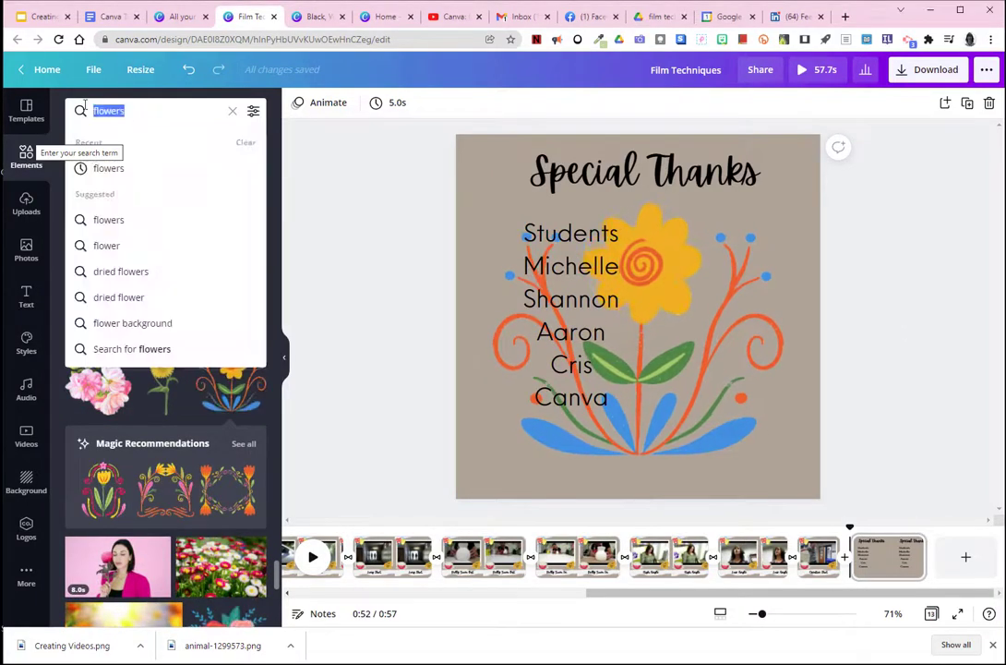
type("thanks")
key("Return")
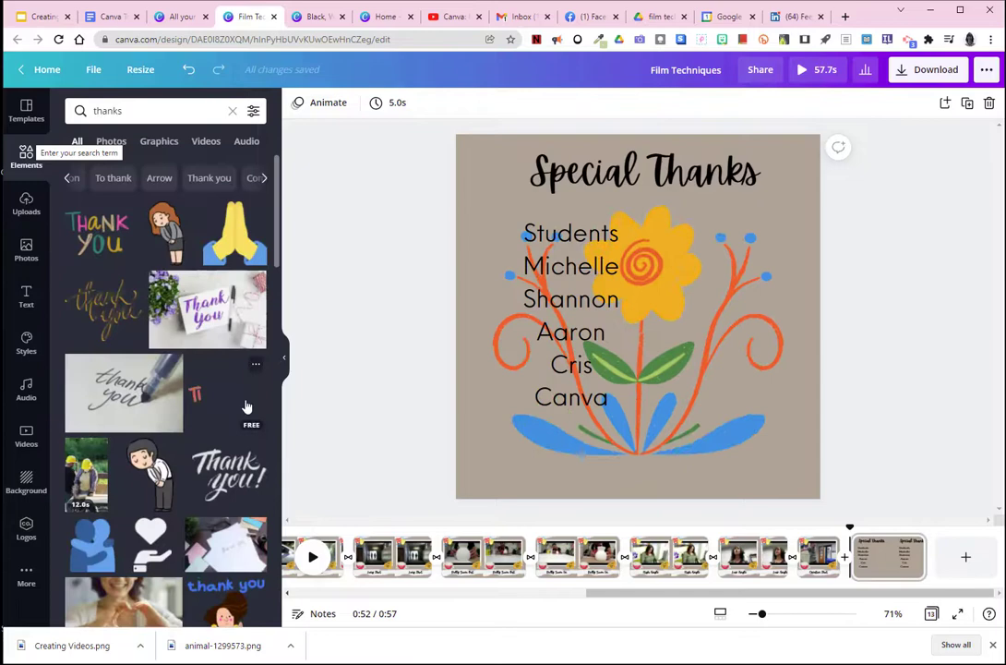
left_click(236, 397)
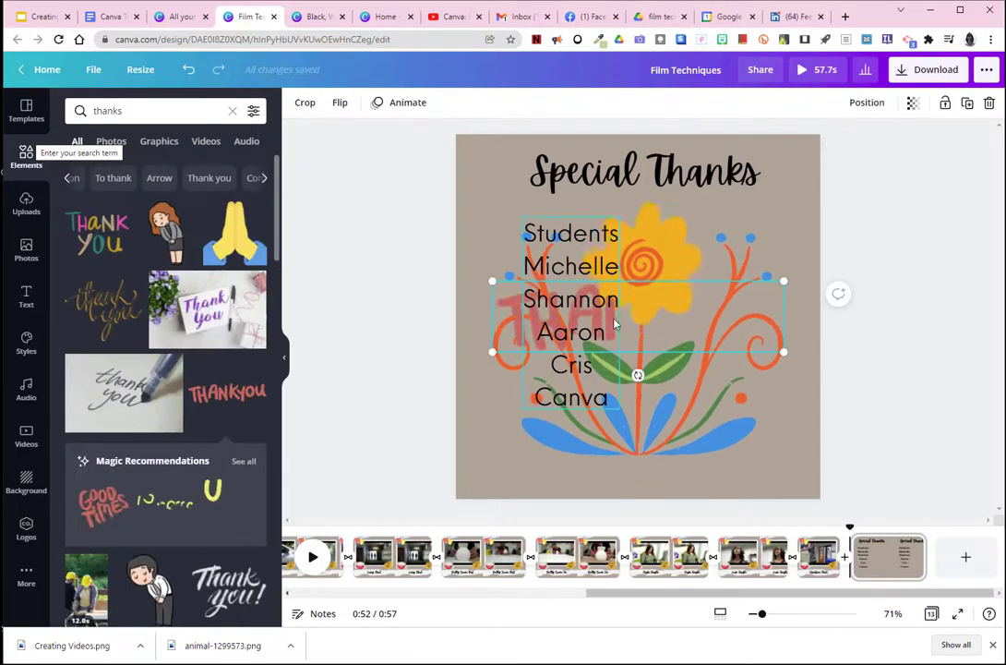
left_click(644, 166)
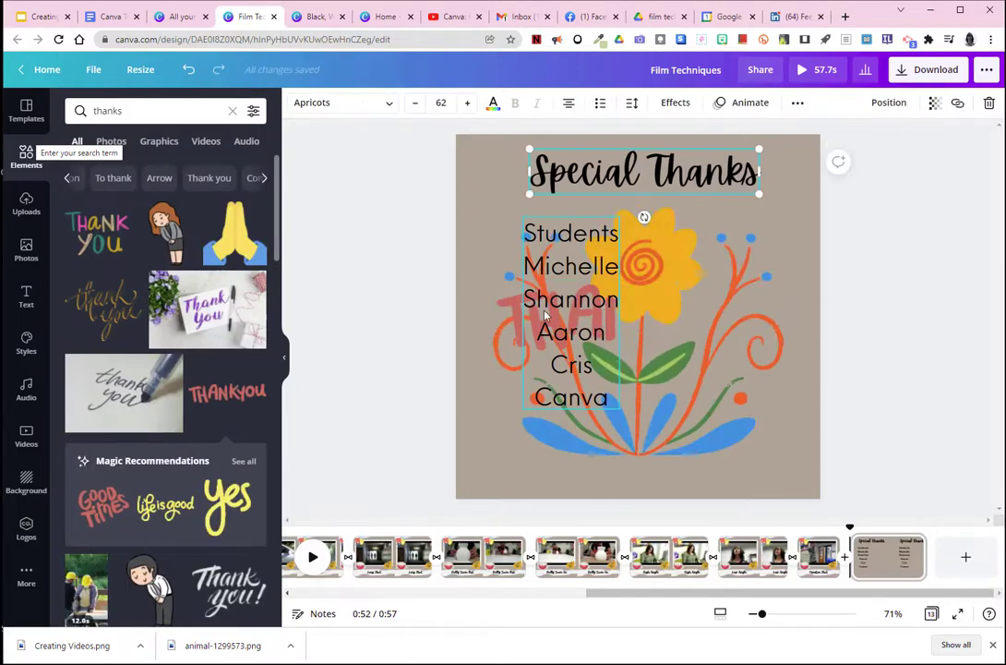
left_click(517, 324)
key("Delete")
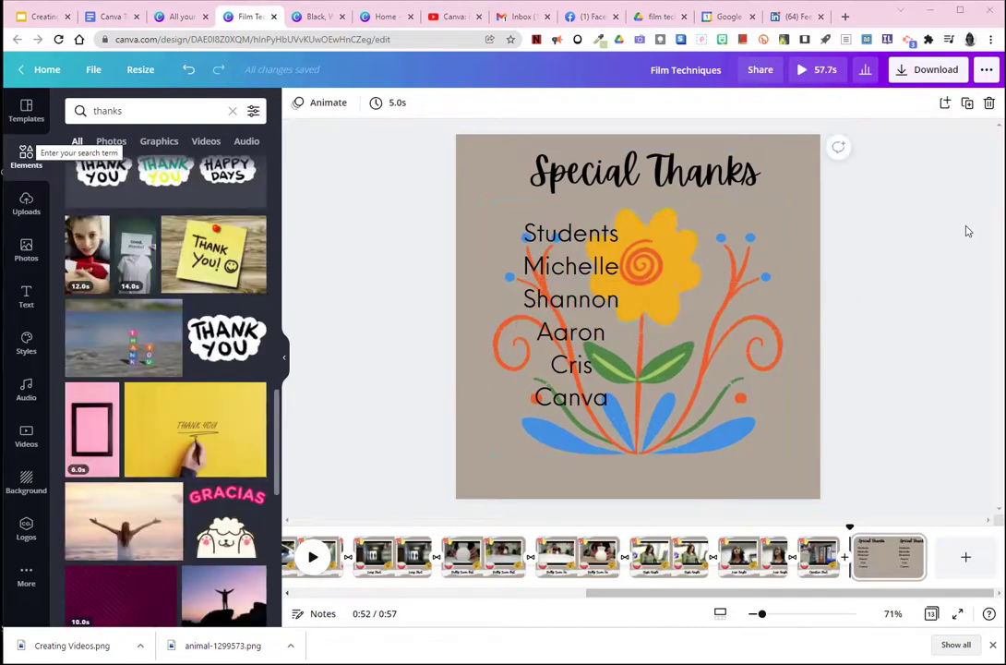
- Show the Audio music library in the sidebar after briefly checking Uploads
left_click_drag(604, 593, 323, 605)
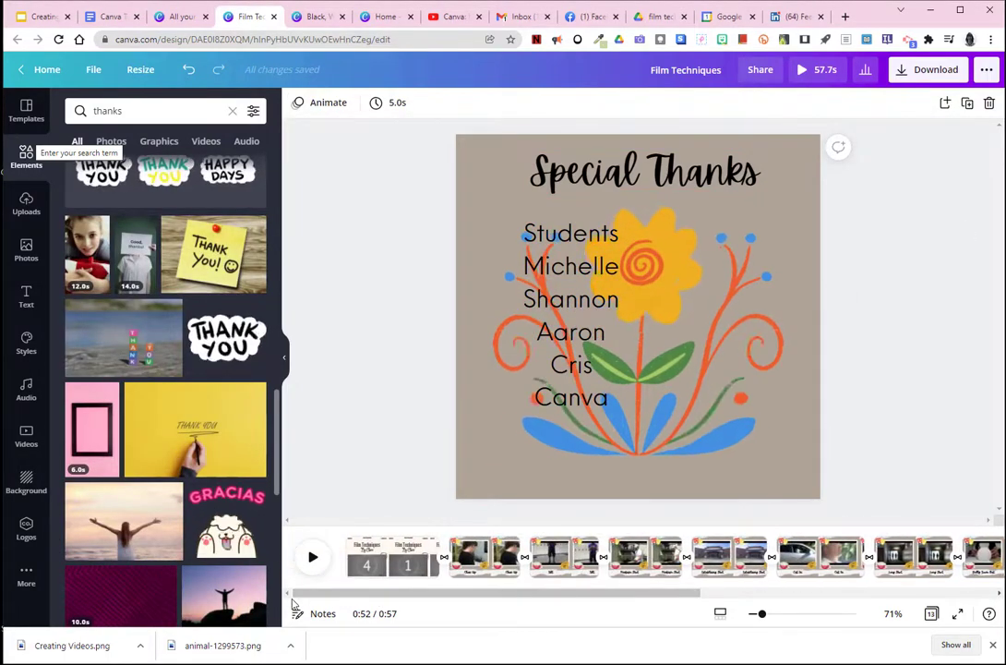
left_click(25, 393)
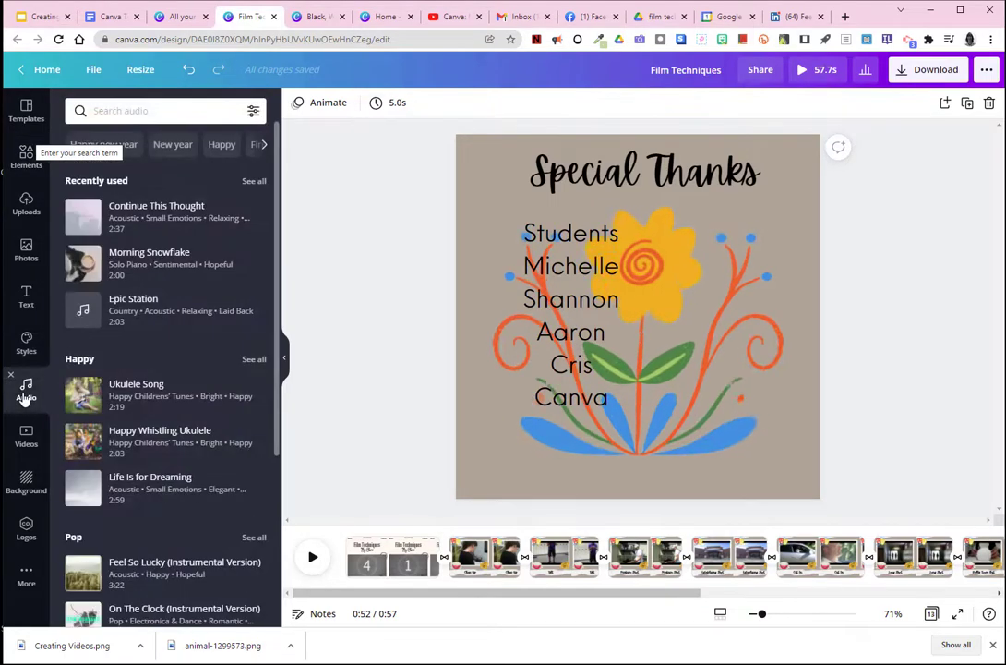
left_click(28, 206)
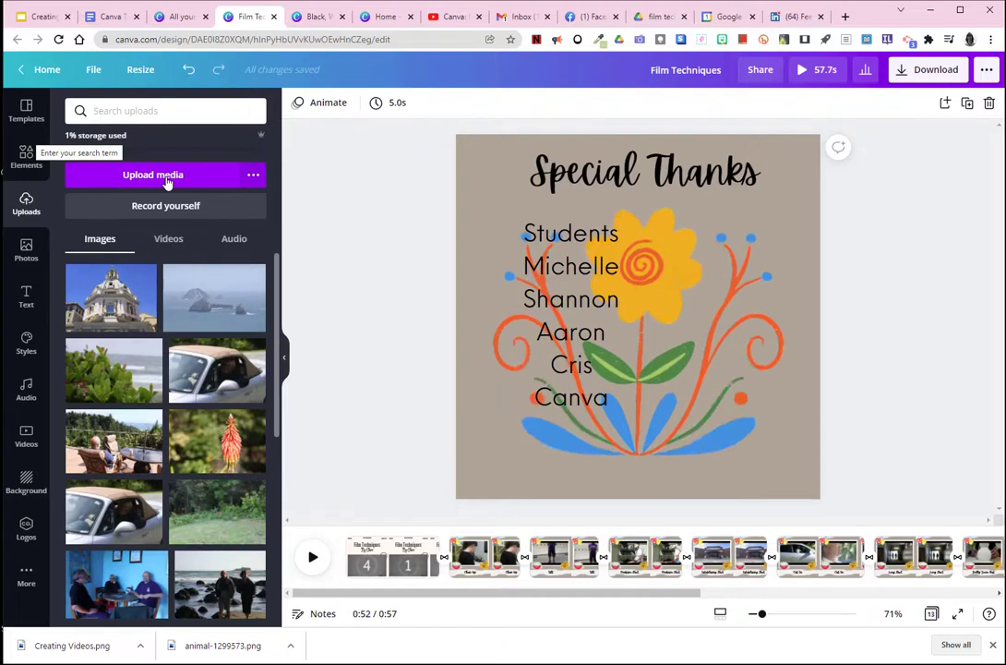
left_click(22, 399)
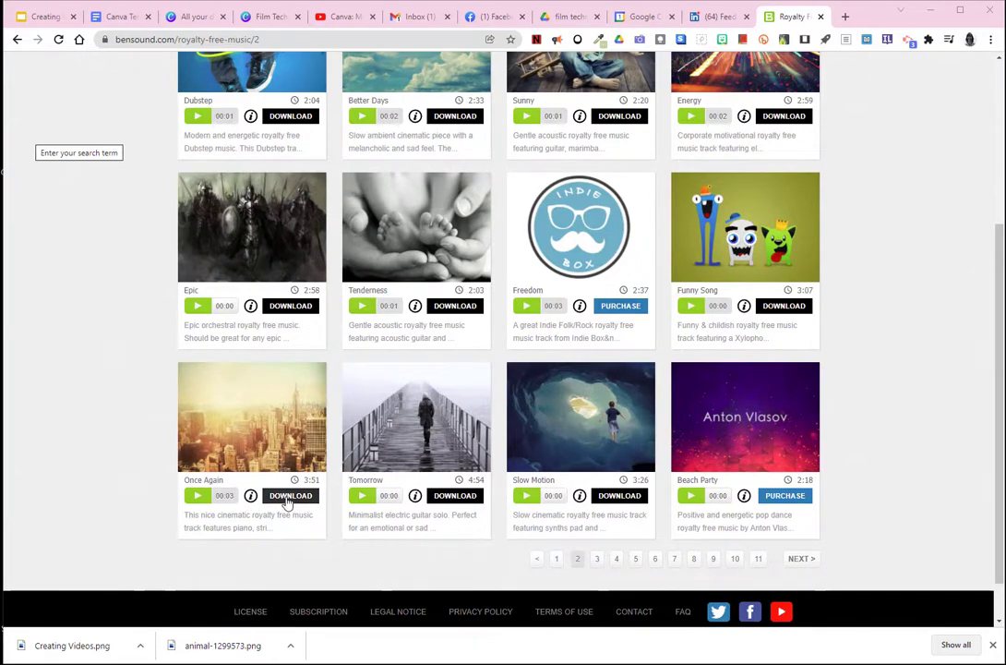
- Download the Once Again track from Bensound
left_click(287, 499)
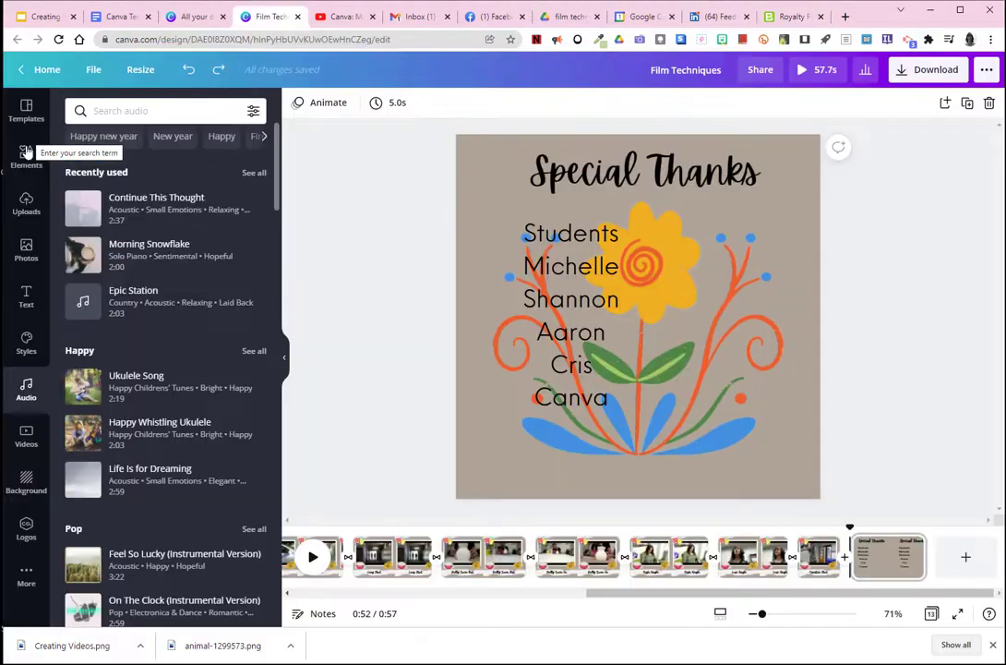
- Upload the downloaded bensound-onceagain mp3 to Canva's uploads
left_click(26, 203)
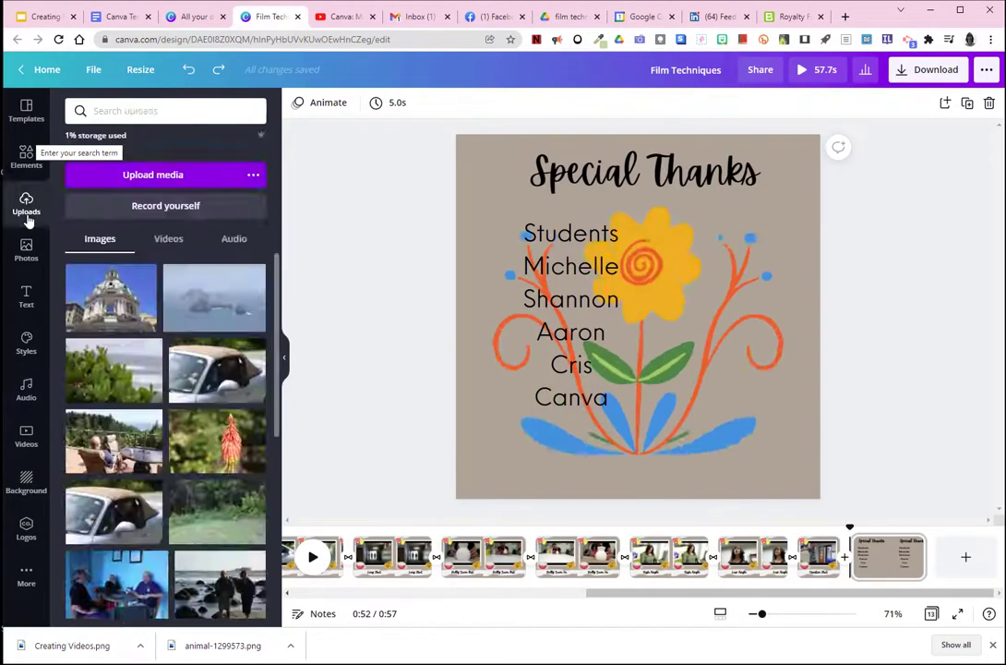
left_click(201, 178)
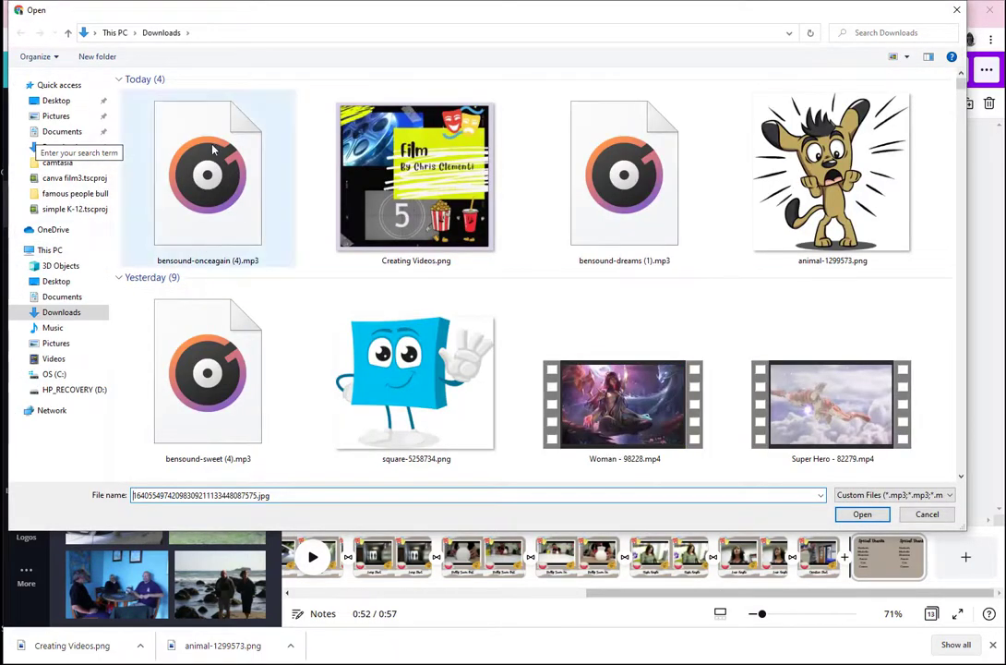
double_click(203, 191)
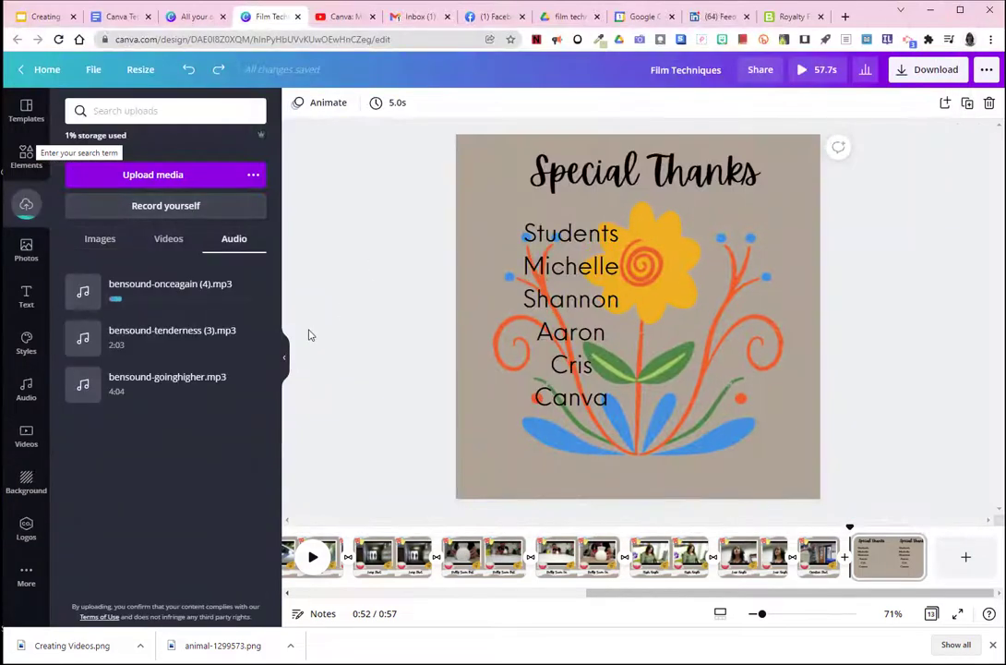
- Add a Bensound credit line at the end of the names list
type("Bensop")
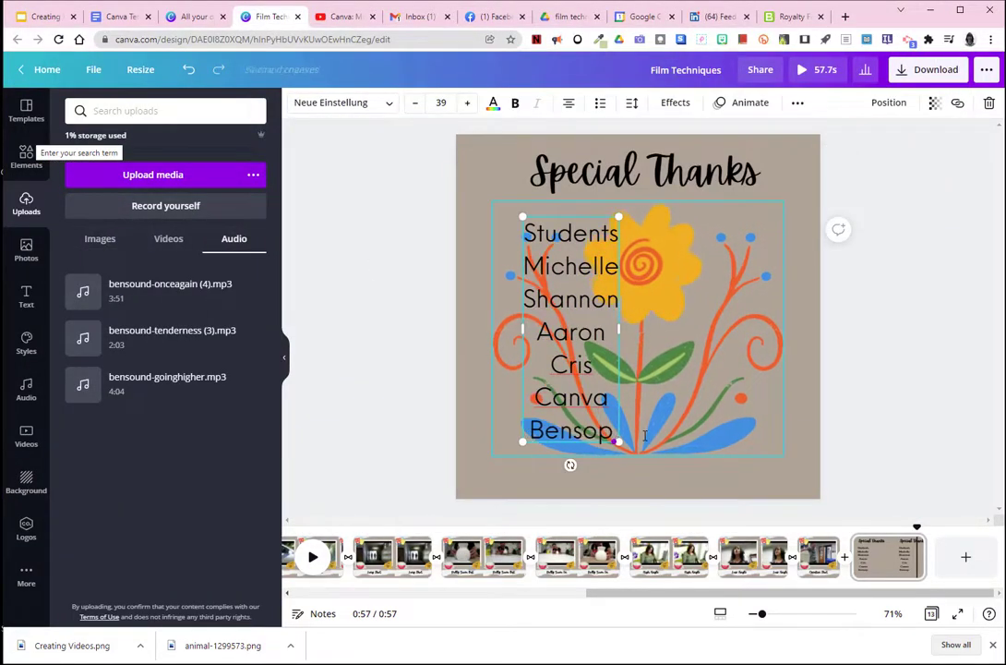
key("BackSpace")
type("und")
left_click(851, 348)
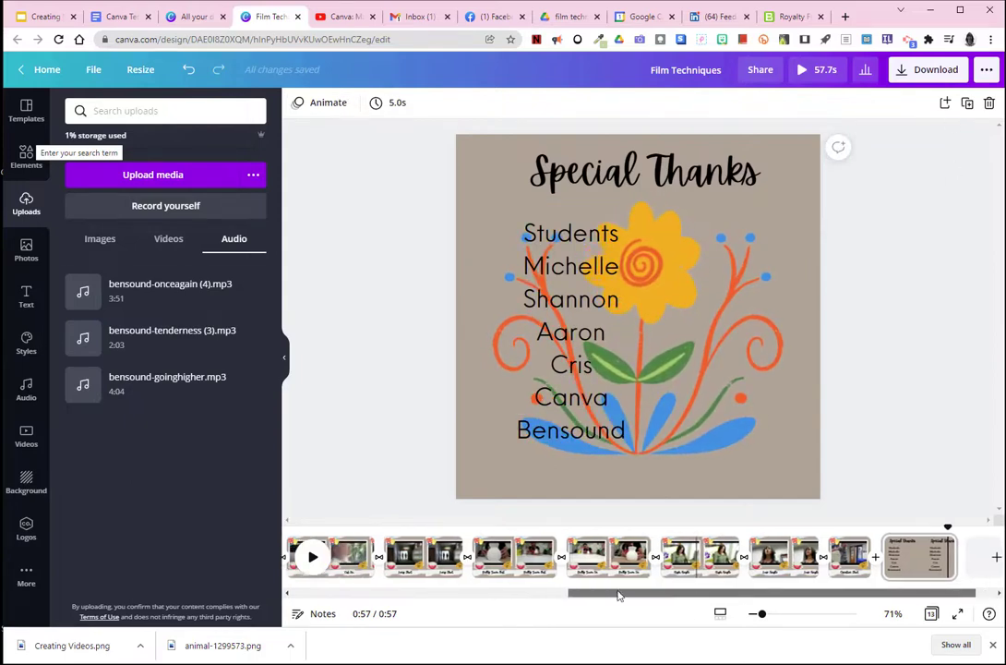
- Drop bensound-onceagain onto the video from page one and confirm it reaches Special Thanks
left_click_drag(671, 593, 387, 594)
left_click(391, 568)
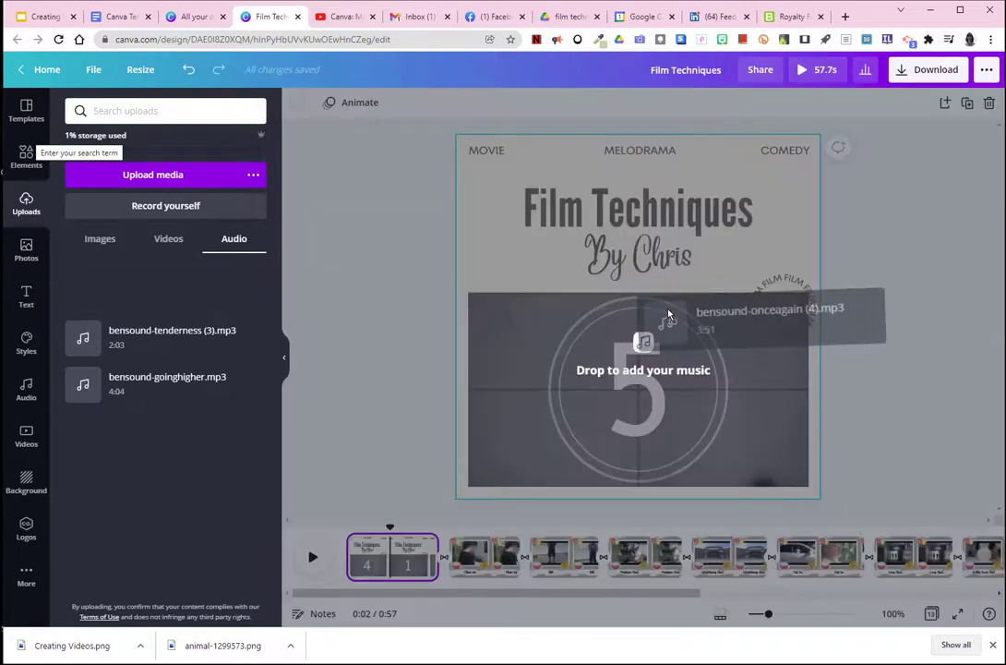
left_click_drag(166, 288, 695, 308)
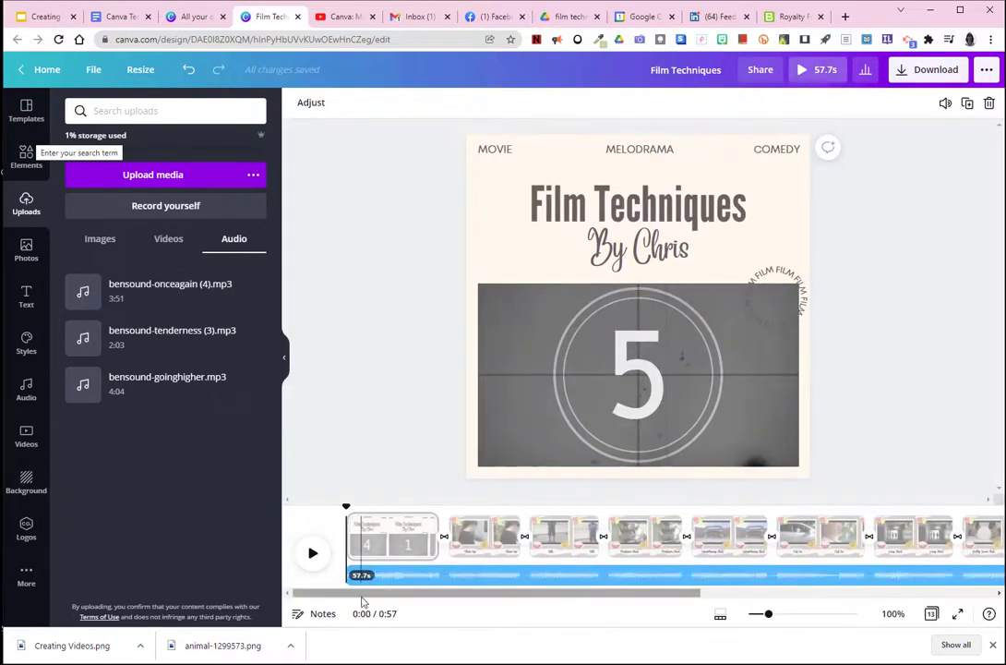
scroll(881, 561, "right", 5)
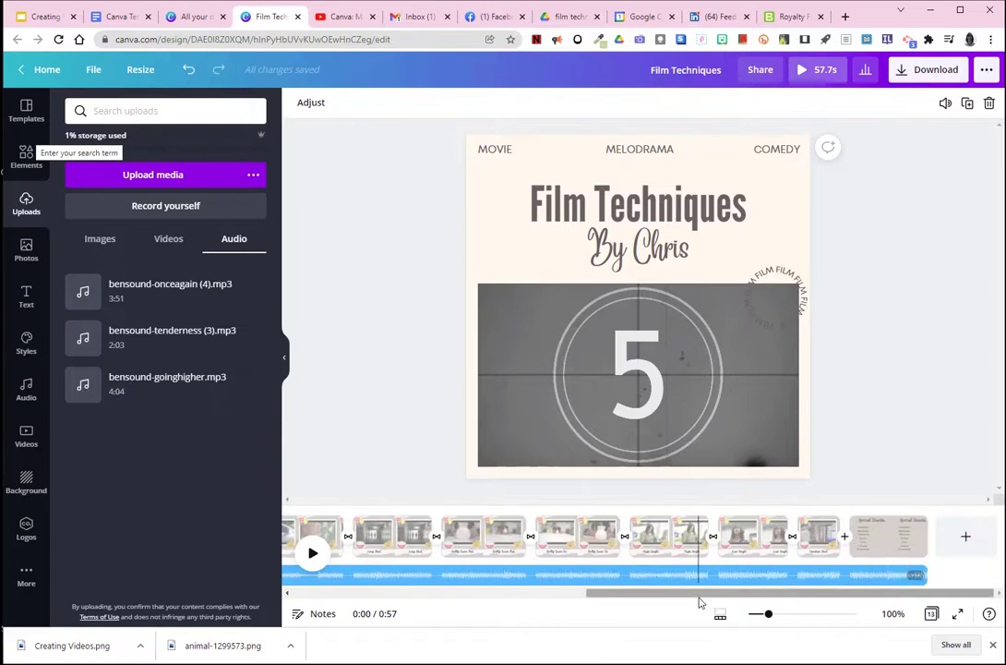
left_click_drag(698, 594, 325, 542)
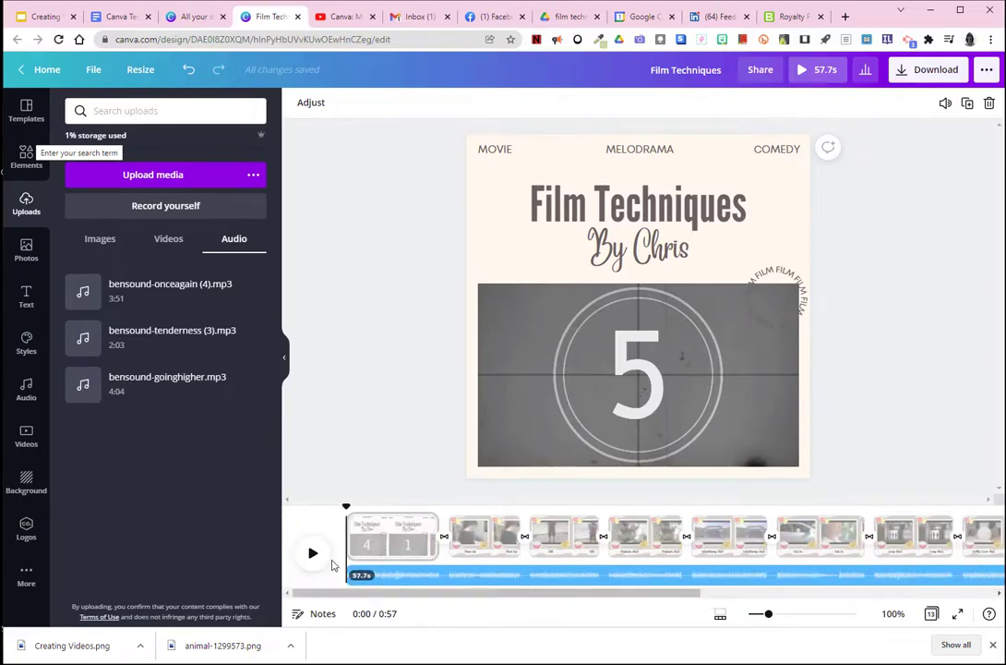
scroll(646, 544, "right", 5)
left_click(874, 535)
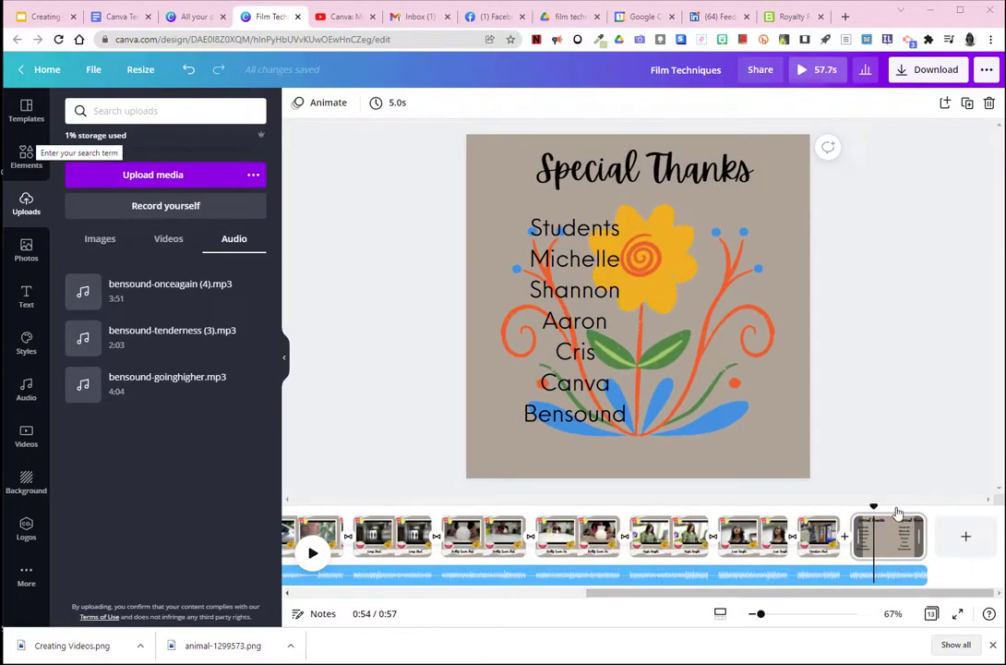
- Download all pages of Film Techniques as an MP4 video, then open the file's Chrome download menu
left_click(918, 72)
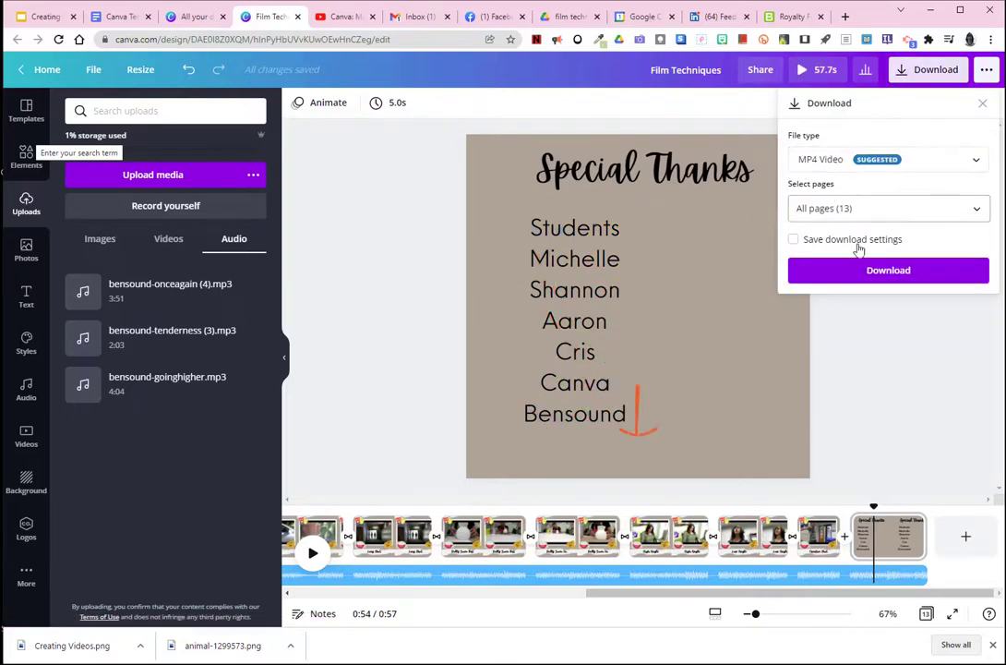
left_click(885, 270)
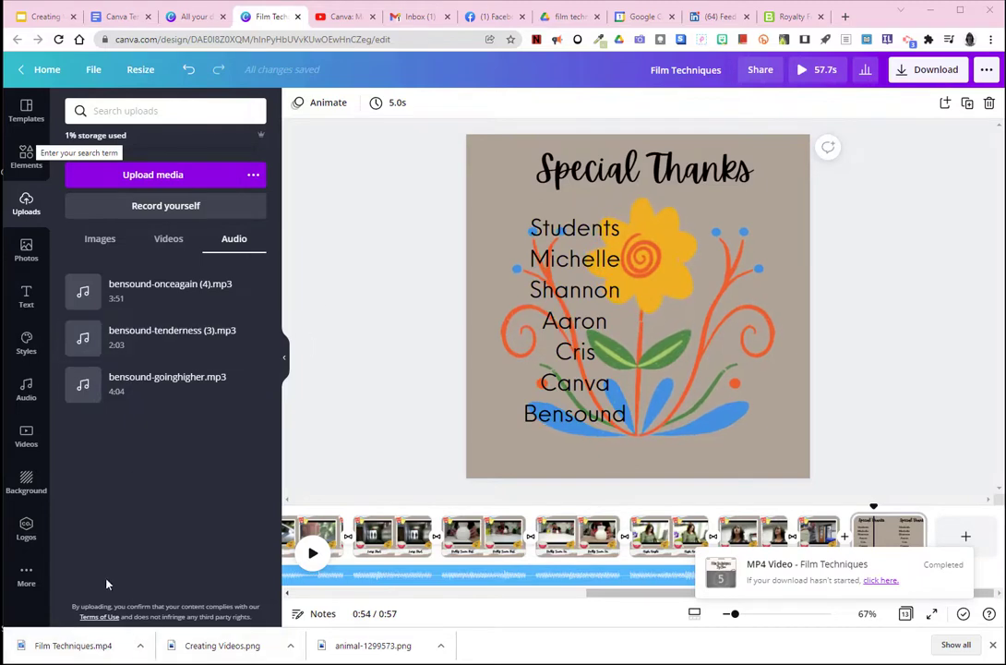
left_click(142, 646)
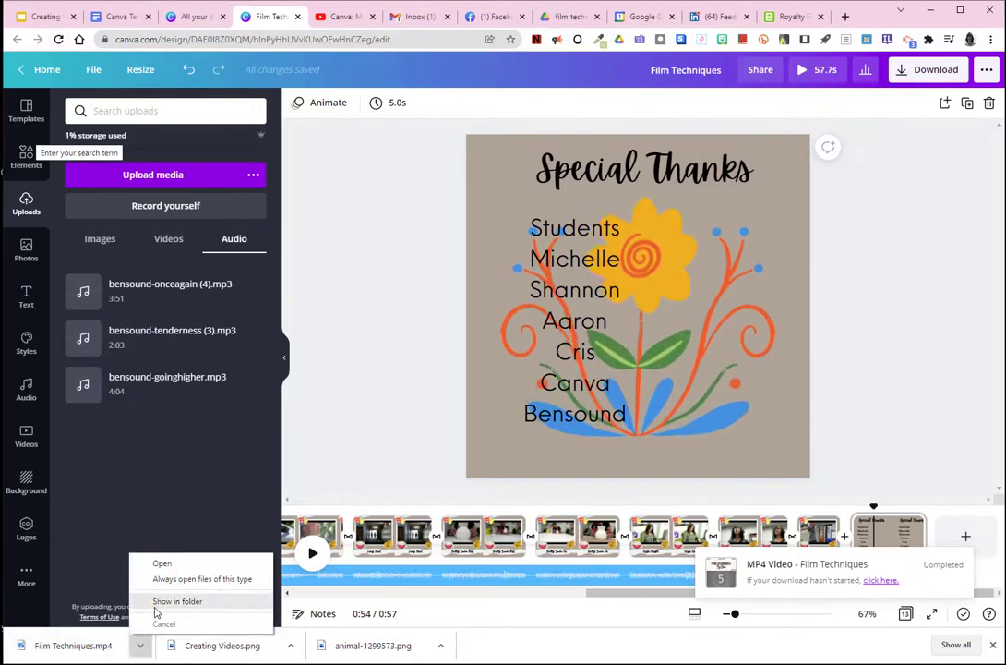
- Find Film Techniques.mp4 in the Downloads folder and cut it
left_click(156, 602)
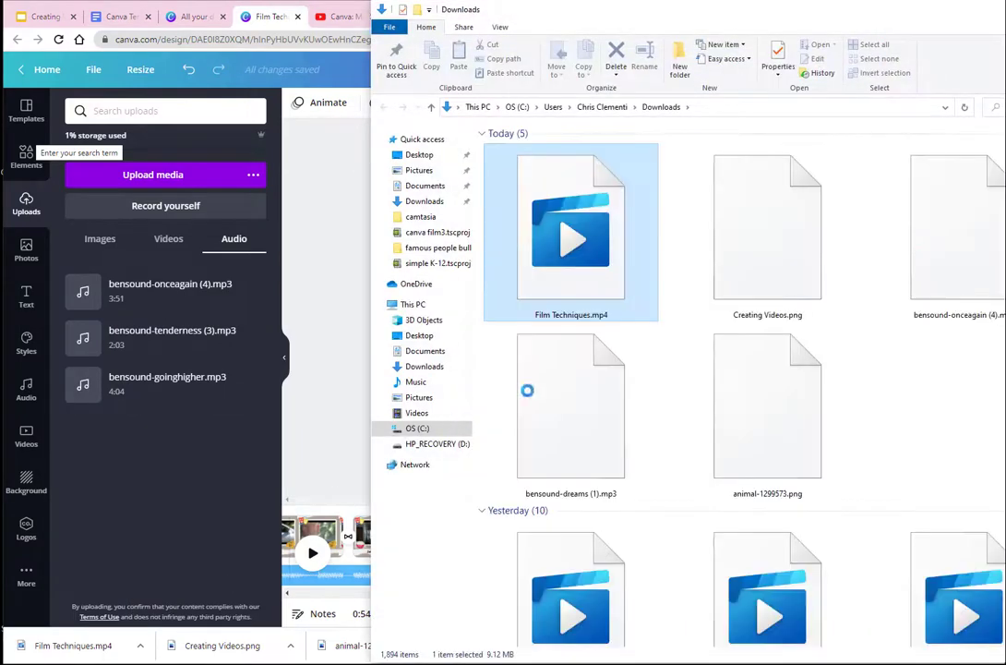
left_click_drag(845, 17, 830, 63)
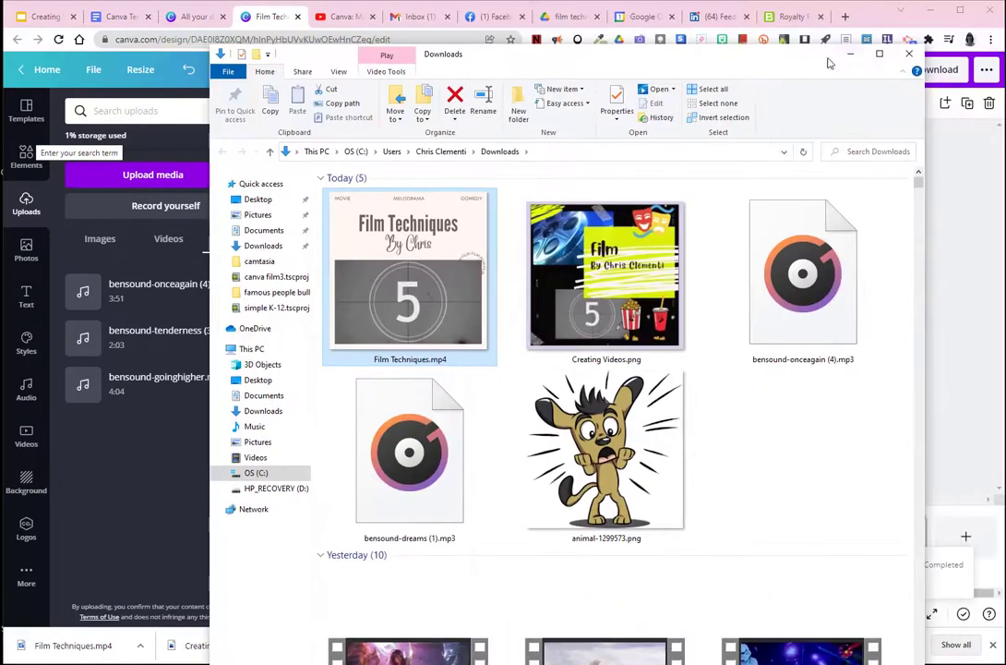
left_click(909, 57)
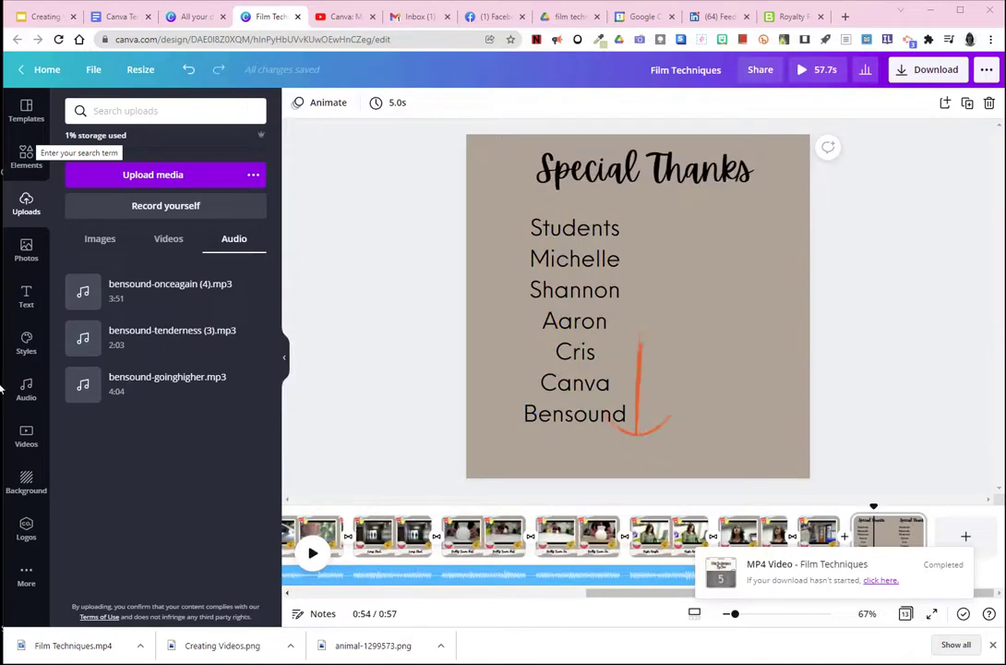
key("super+e")
left_click(255, 209)
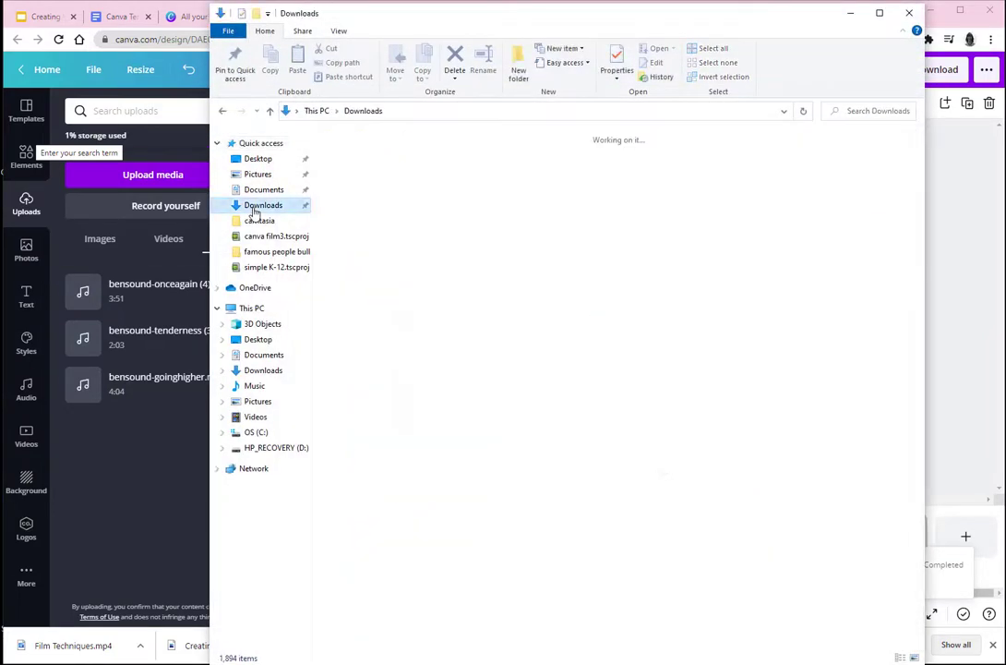
left_click(411, 191)
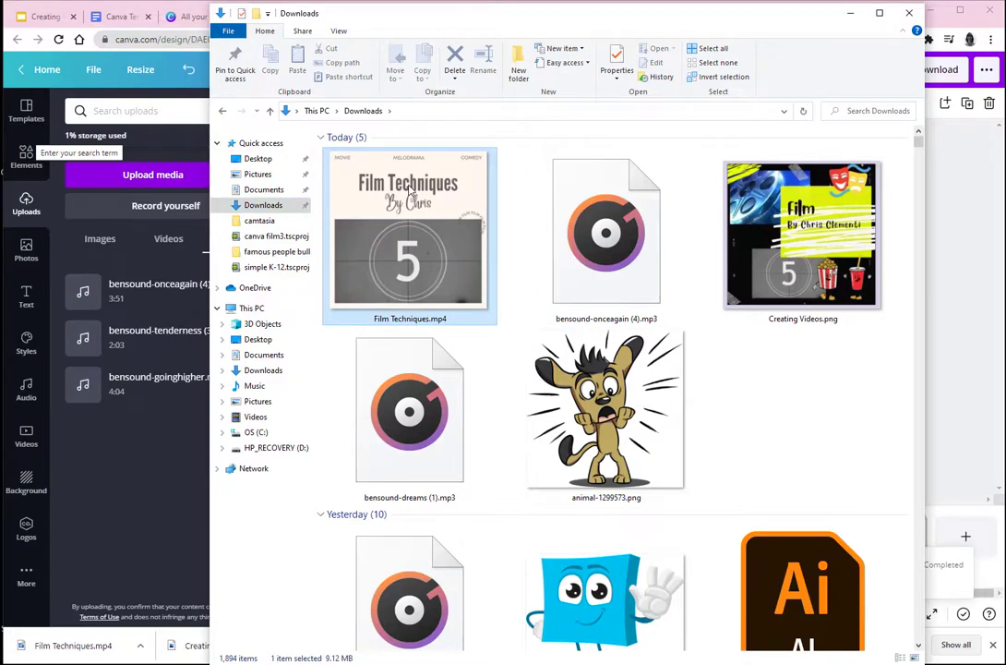
right_click(411, 190)
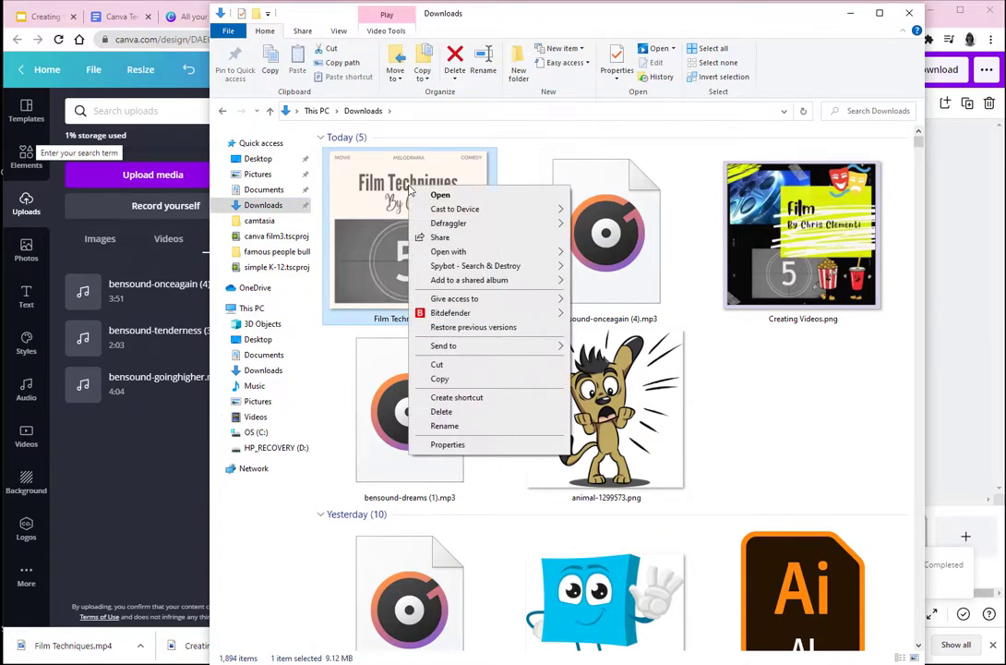
left_click(440, 378)
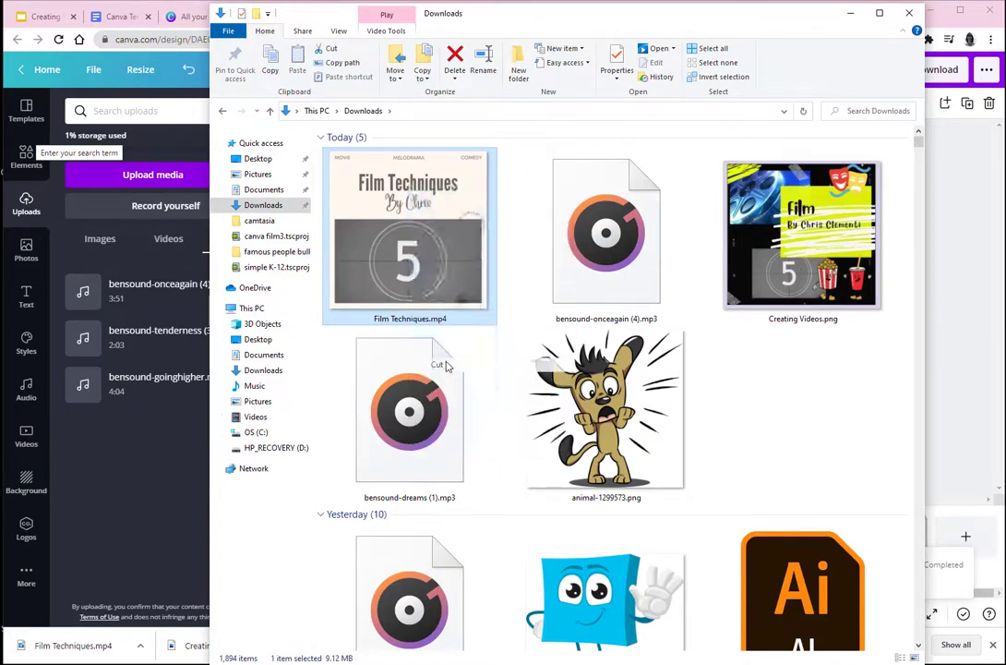
- Paste Film Techniques.mp4 into the computer design film techniques folder
left_click(909, 12)
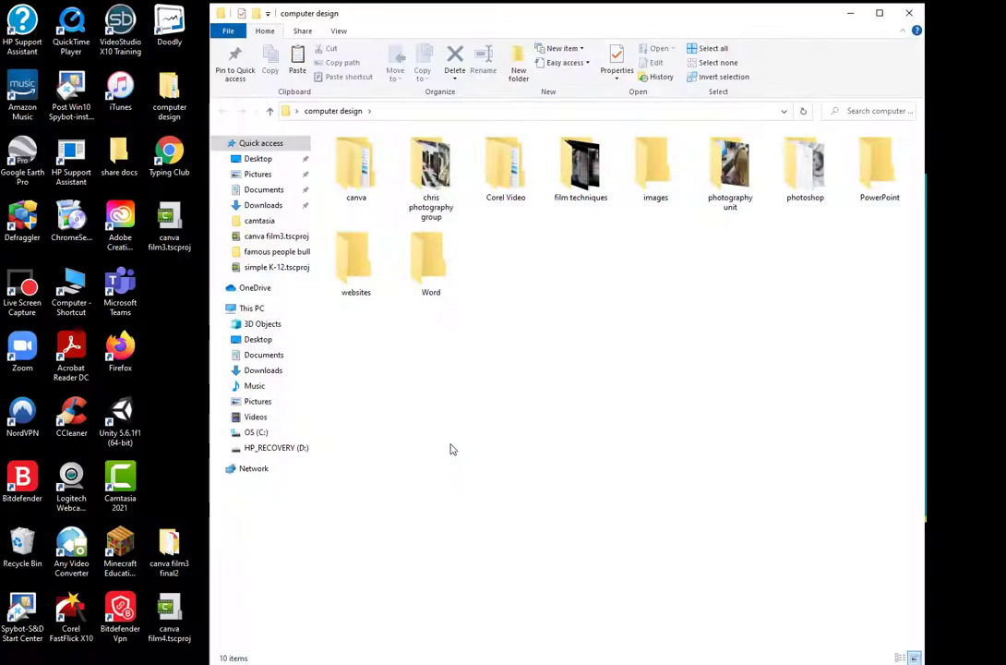
double_click(580, 195)
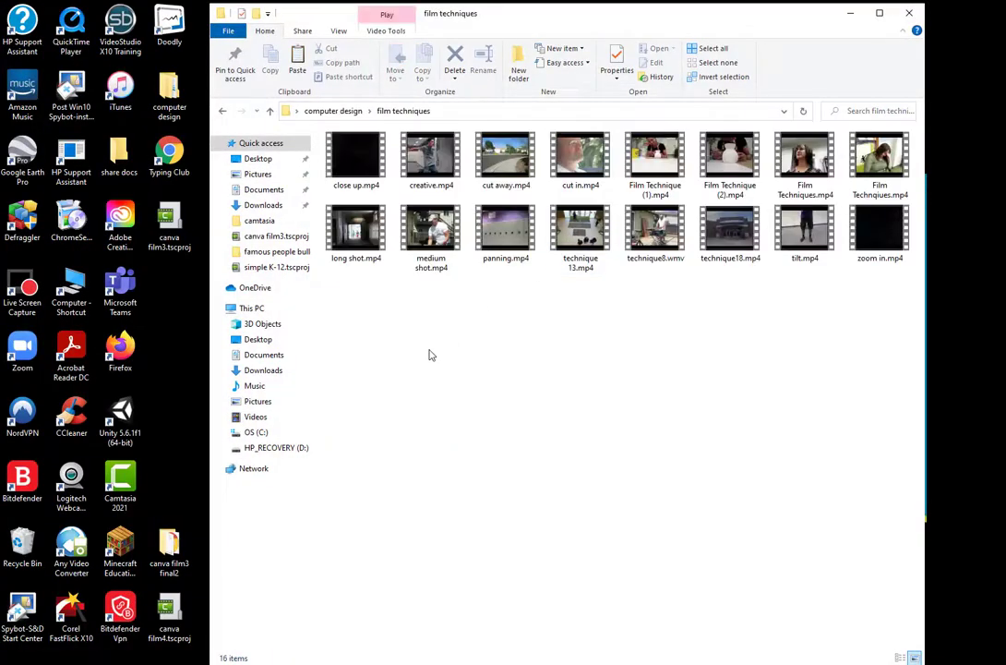
right_click(429, 354)
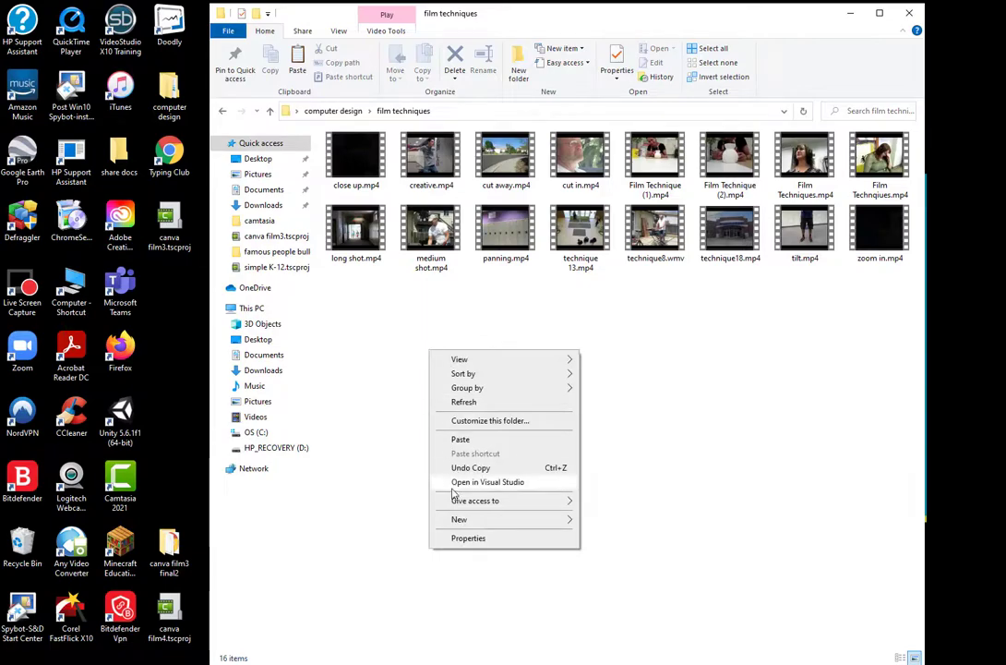
left_click(388, 406)
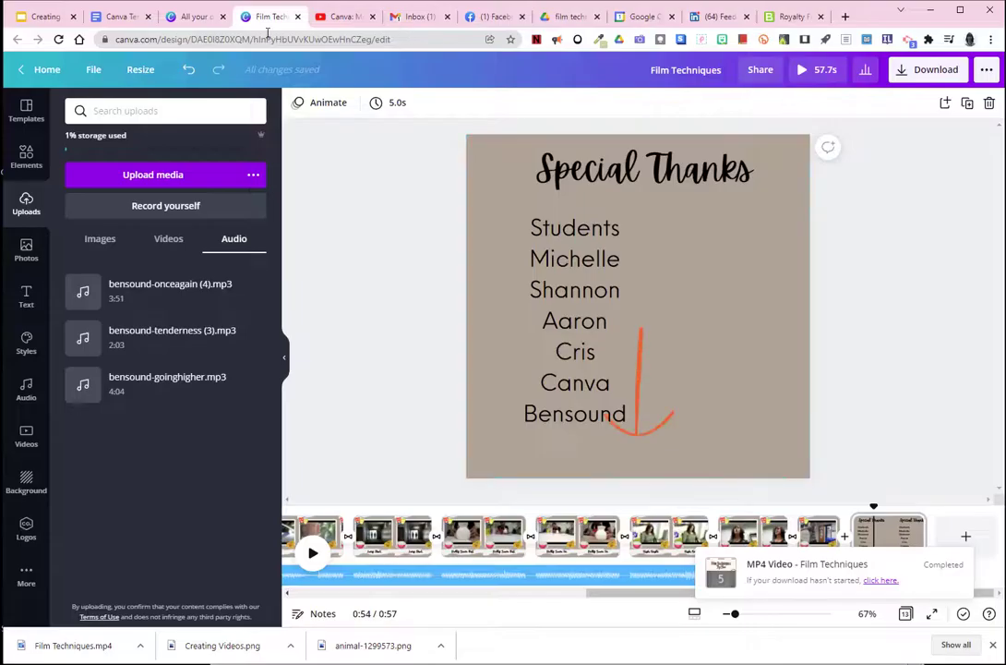
- Show slide 3 of Creating Videos and select its Film cover linked to film techniques1.mp4
left_click(42, 17)
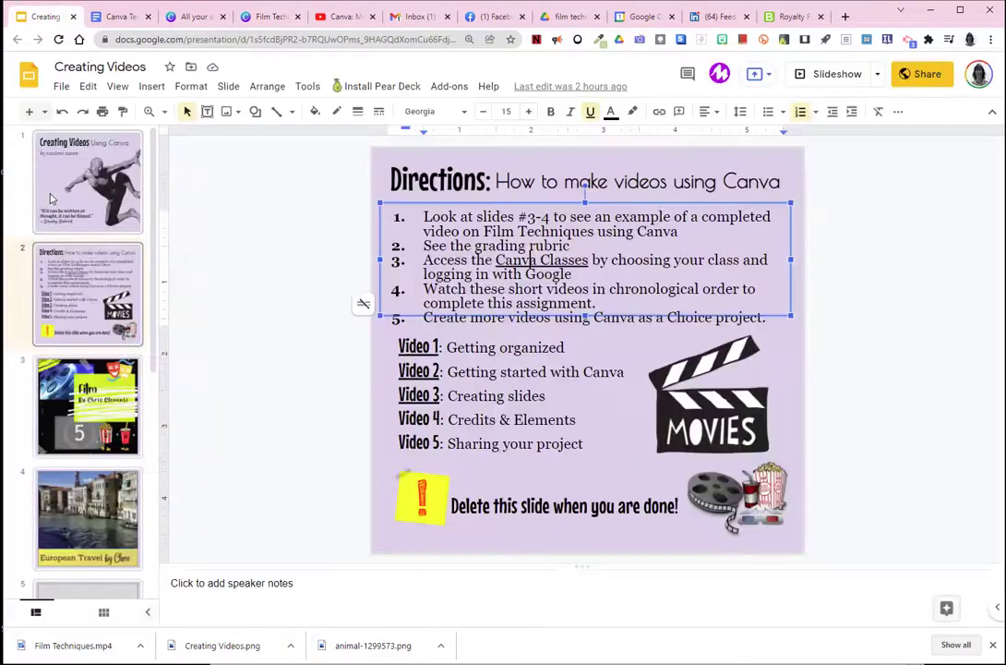
left_click(88, 399)
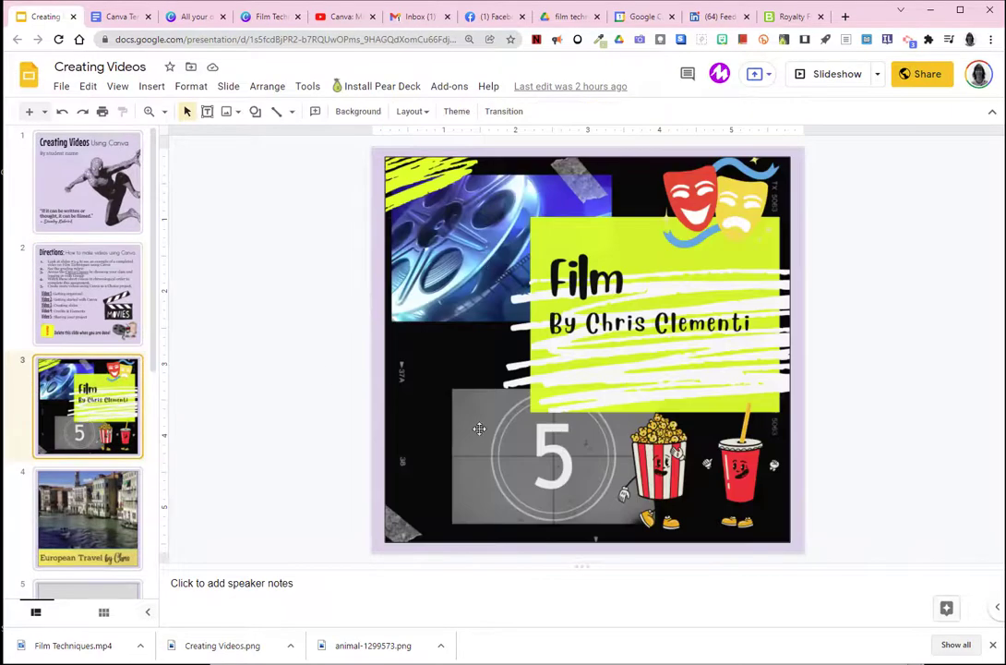
left_click(623, 254)
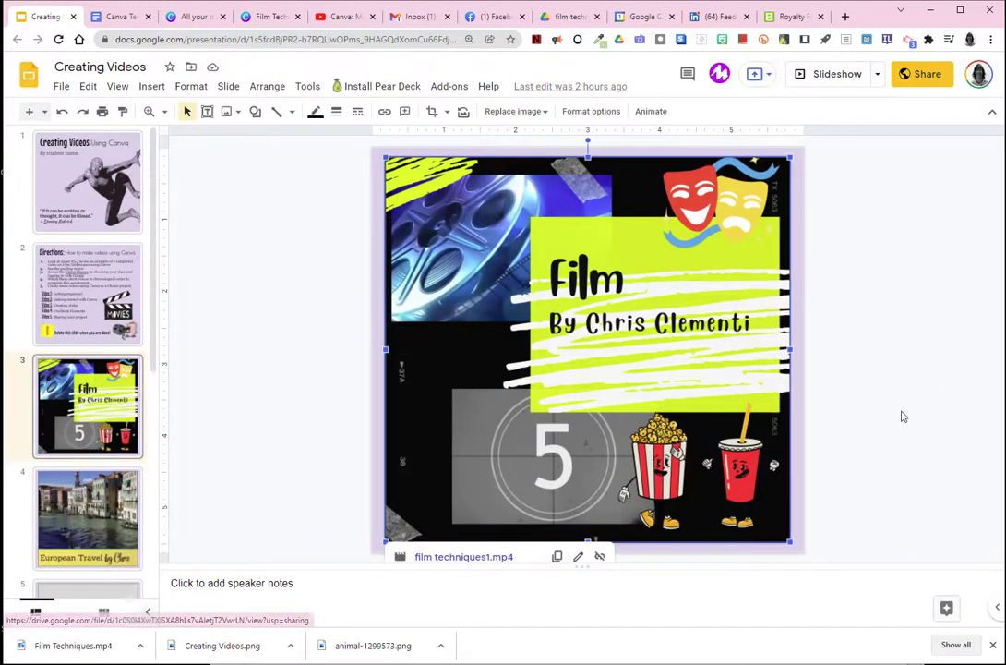